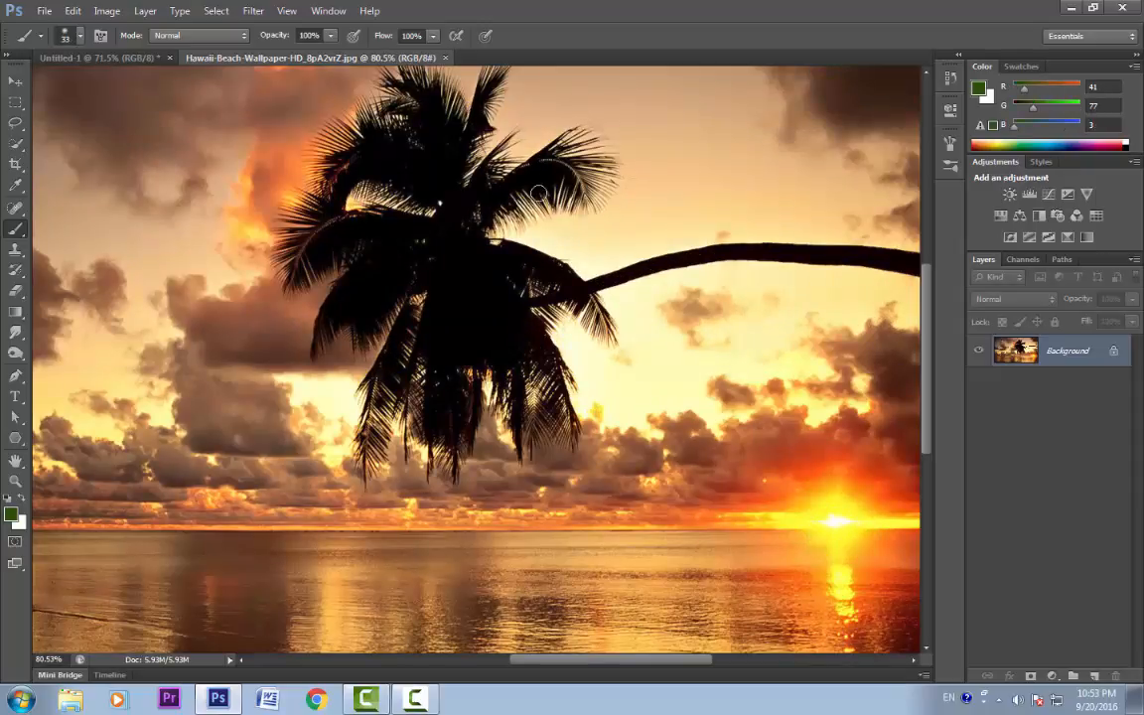
# Step: Select the palm's upper-right frond with a rectangular marquee and copy it to a new layer
pyautogui.scroll(2, 641, 177)
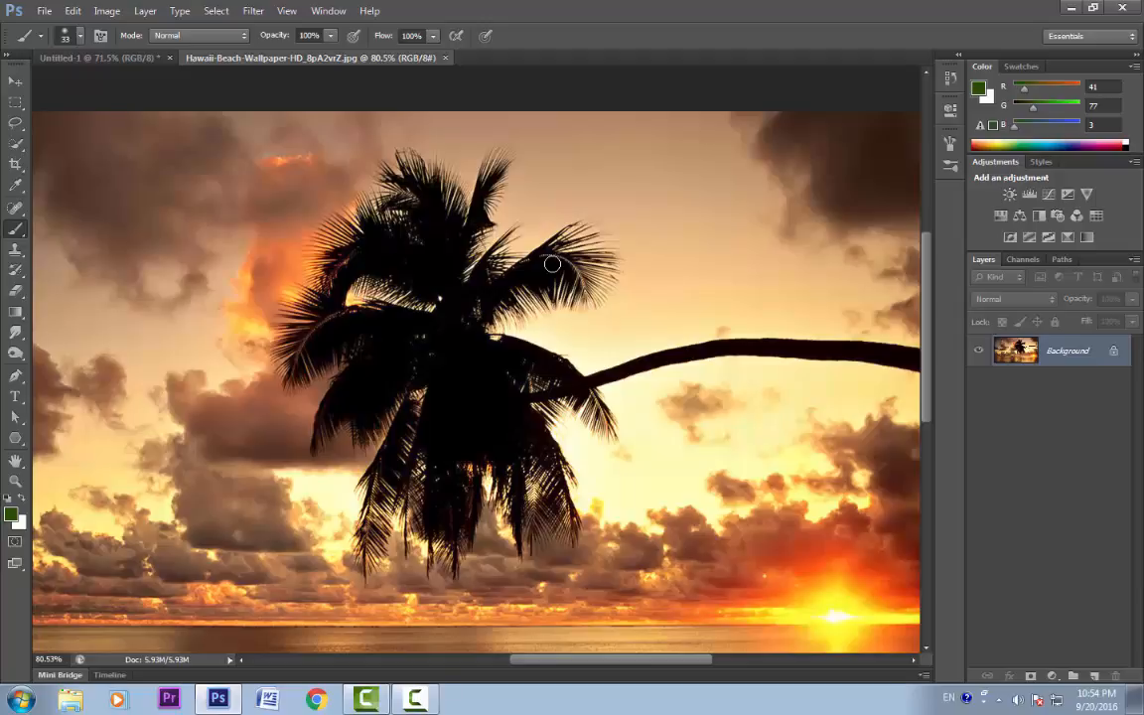
pyautogui.press('m')
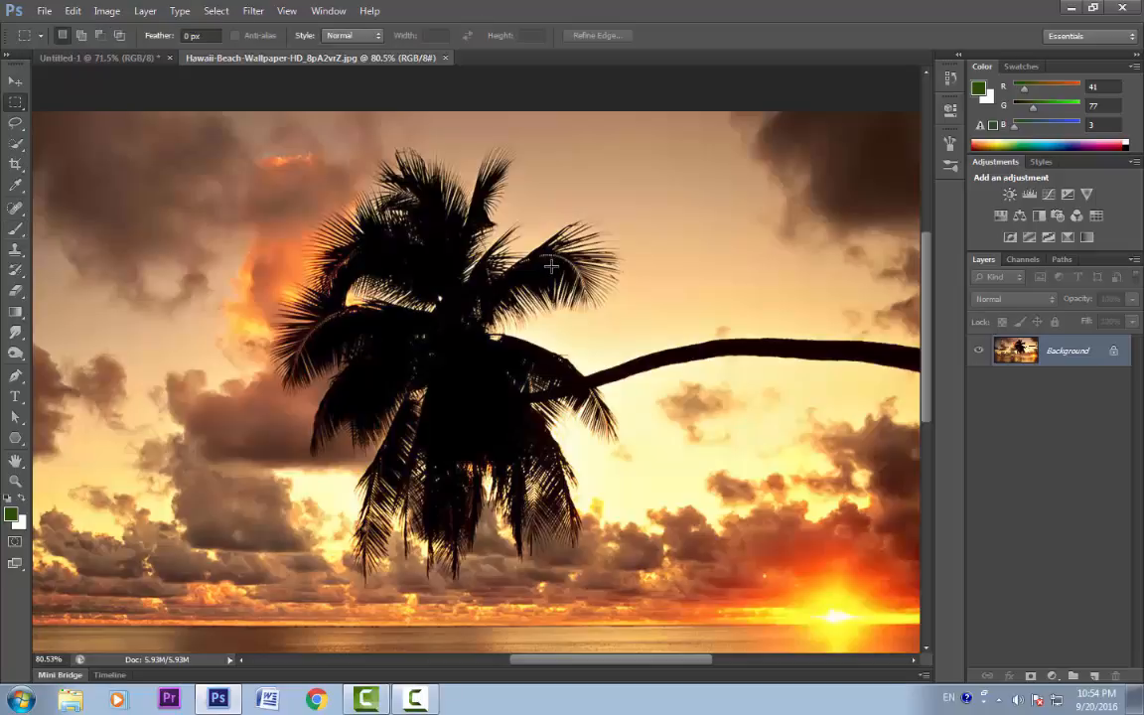
pyautogui.moveTo(523, 204); pyautogui.dragTo(652, 334)
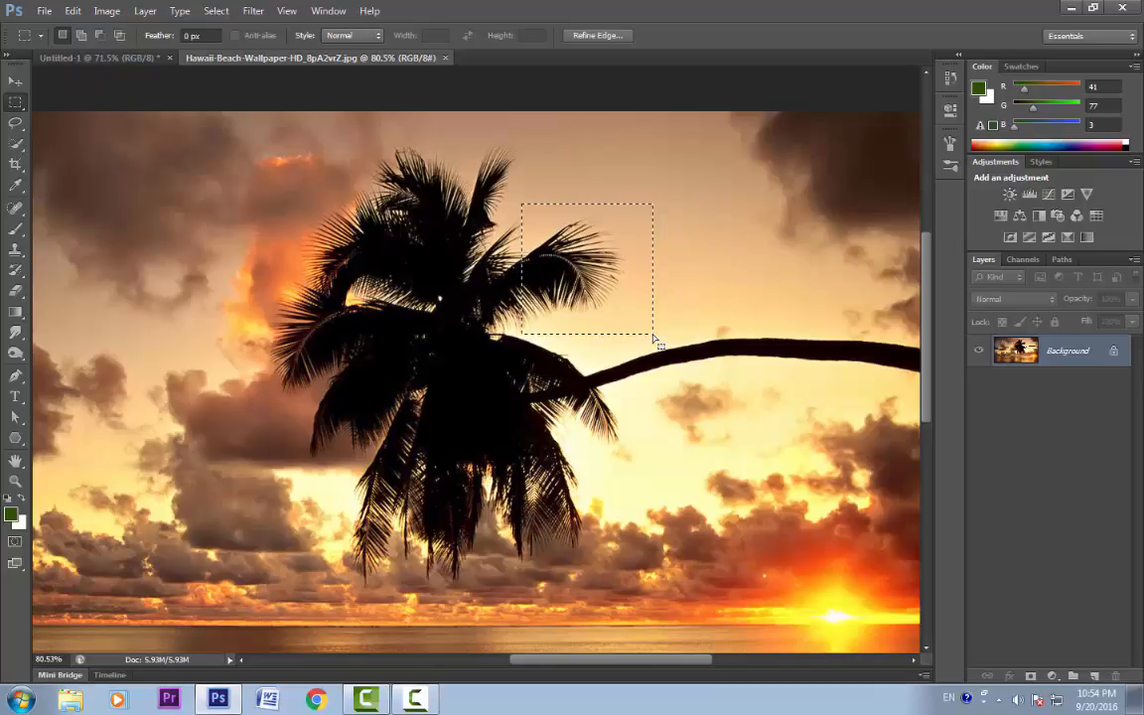
pyautogui.hotkey('ctrl', 'j')
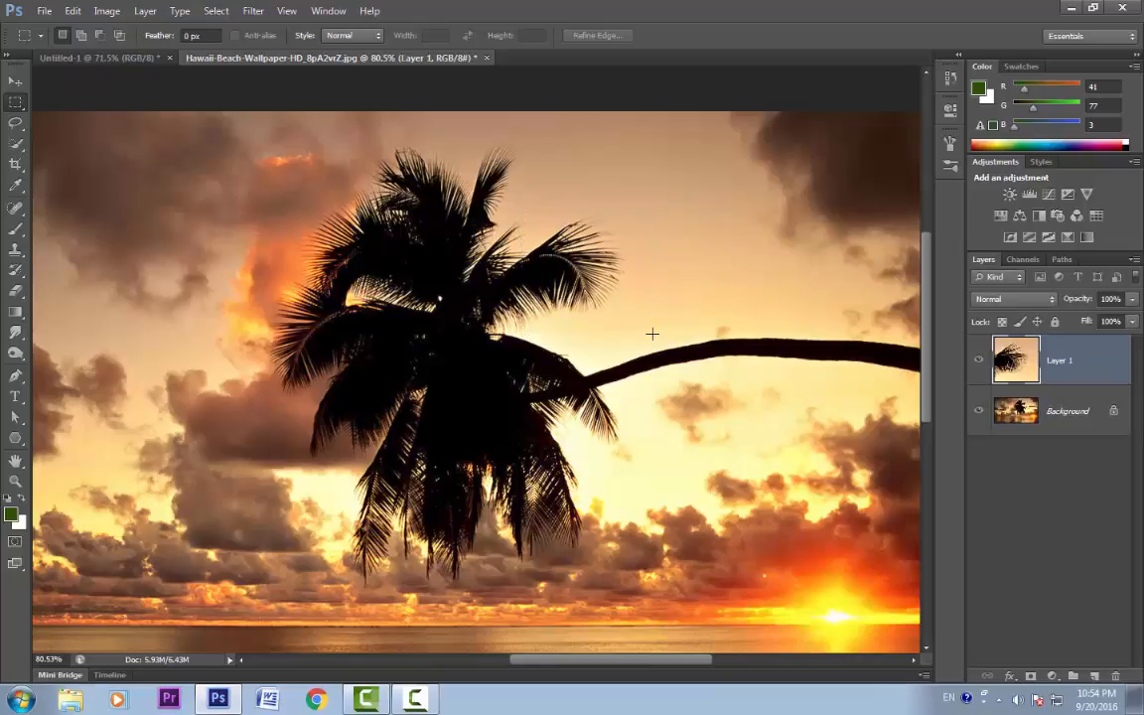
# Step: Delete the Background layer and check the document's pixel dimensions in Image Size
pyautogui.click(1086, 417)
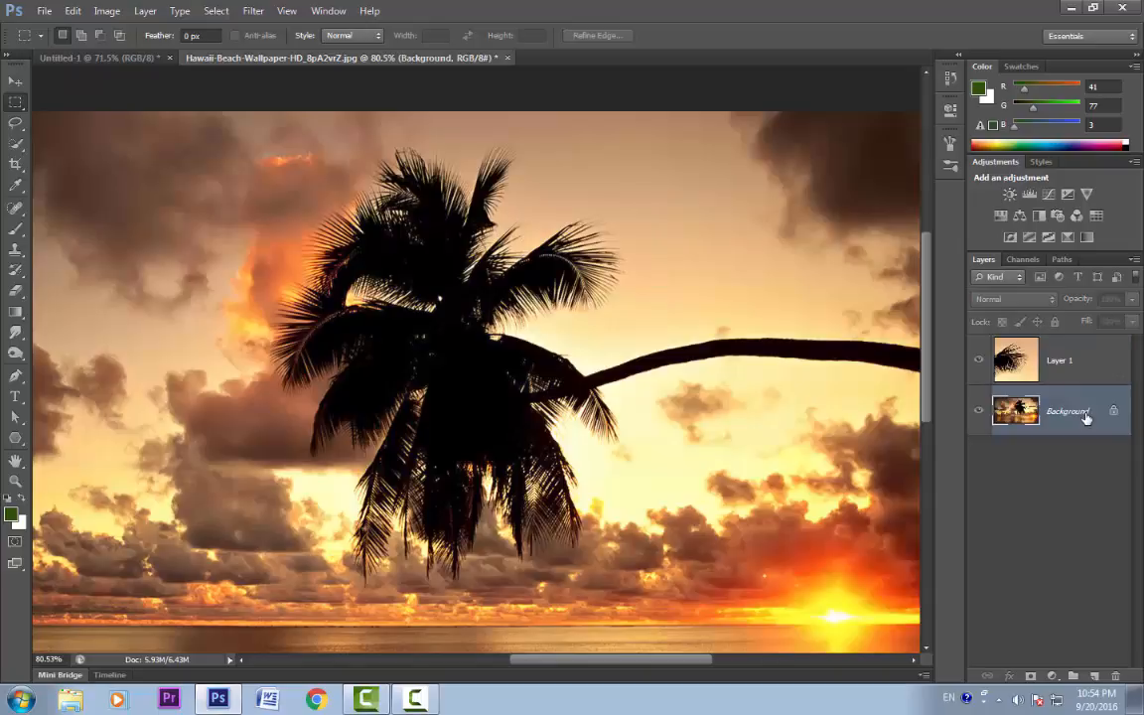
pyautogui.moveTo(1086, 419); pyautogui.dragTo(1115, 677)
pyautogui.moveTo(1077, 407); pyautogui.dragTo(1117, 676)
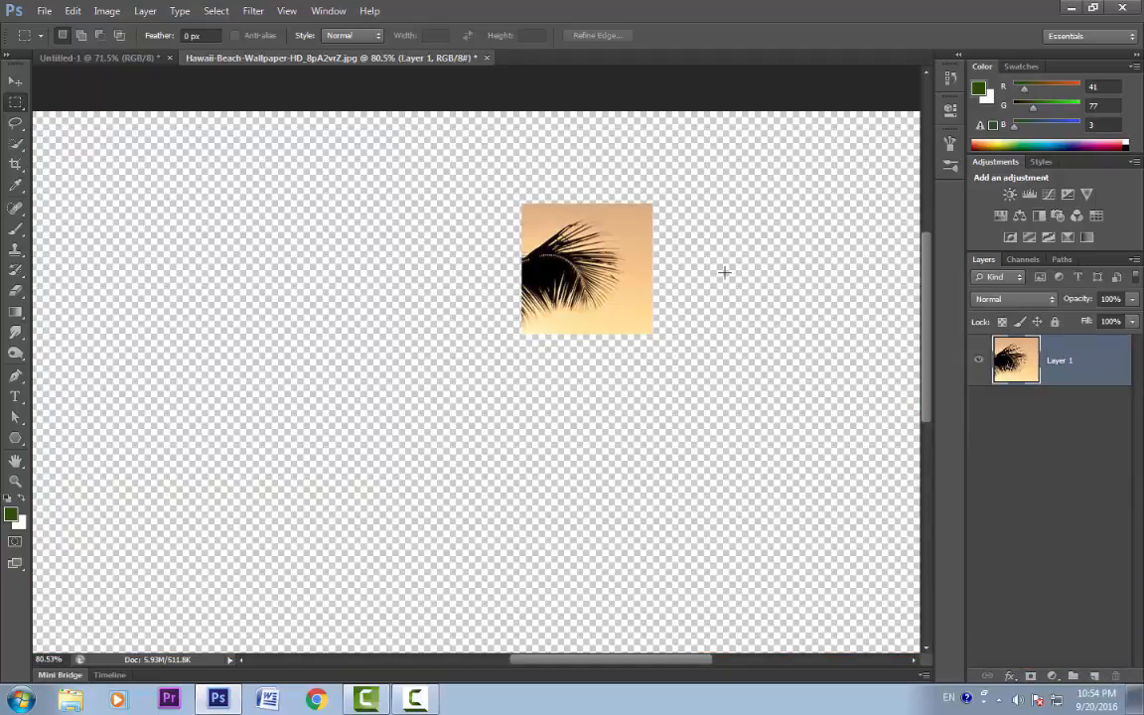
pyautogui.hotkey('ctrl', 'alt', 'i')
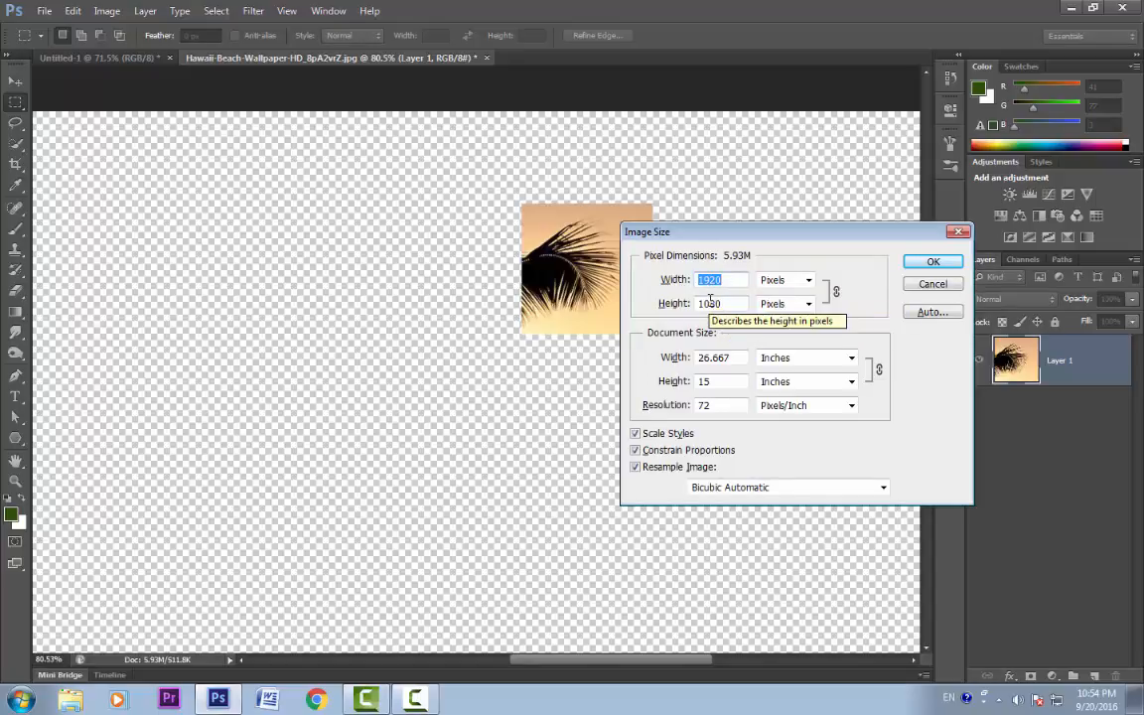
pyautogui.click(934, 261)
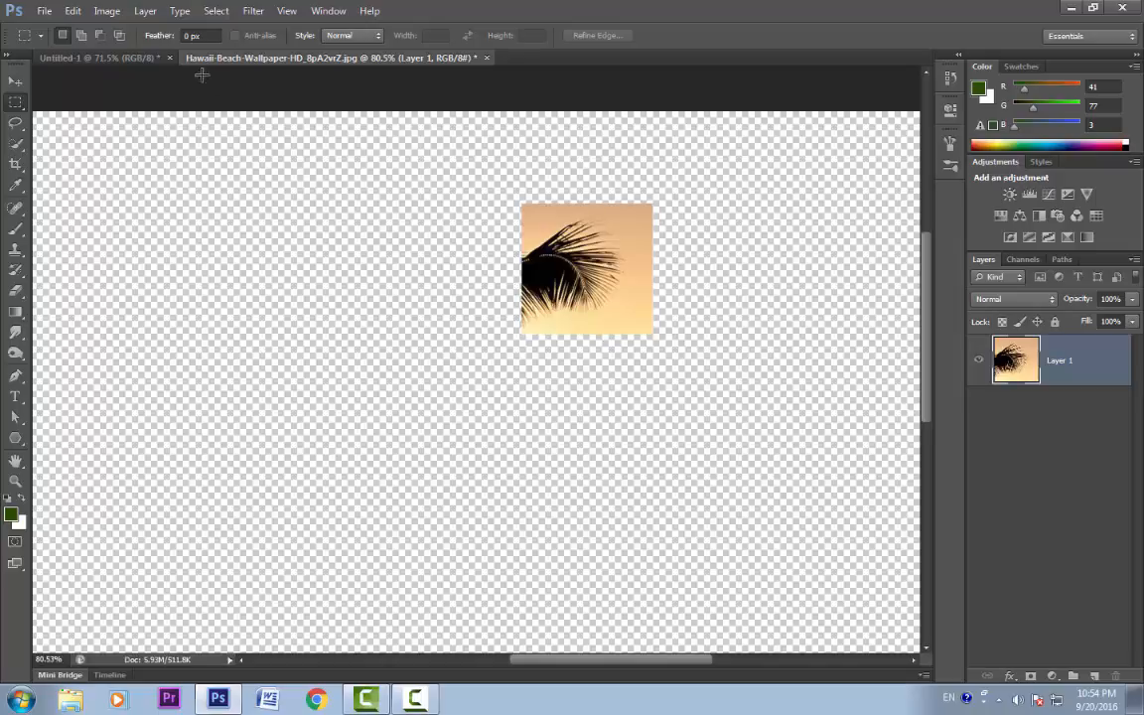
# Step: Convert the frond layer to greyscale with a Black & White adjustment using the automatic colour mix
pyautogui.click(107, 12)
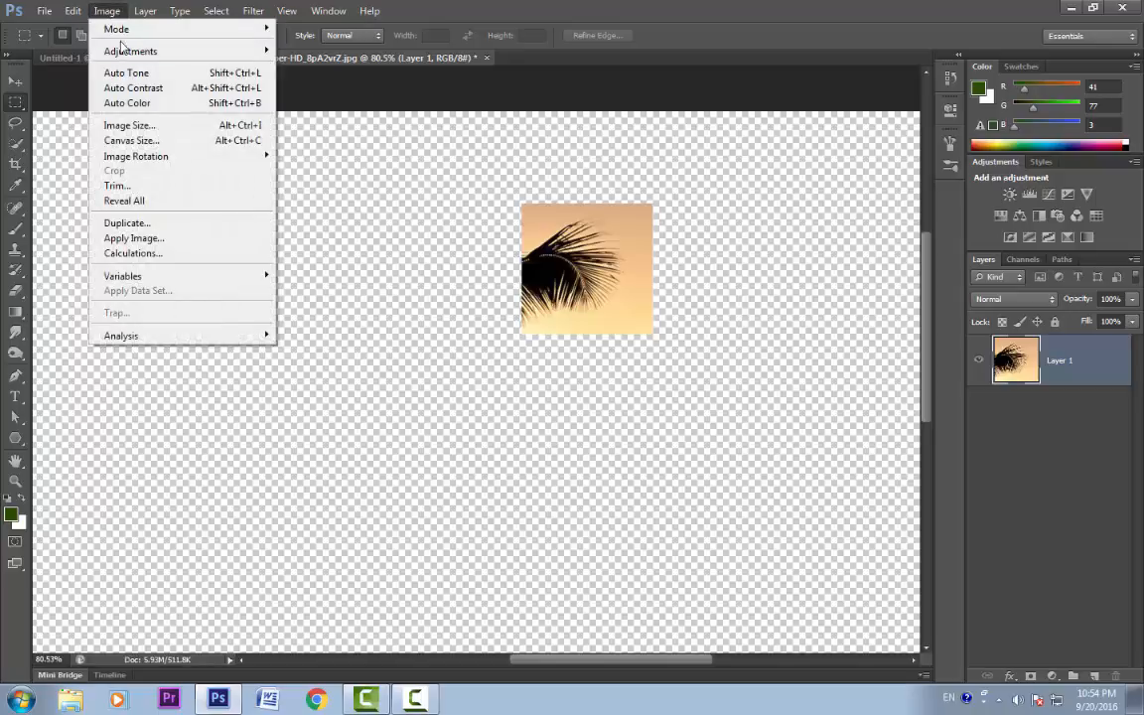
pyautogui.moveTo(117, 51)
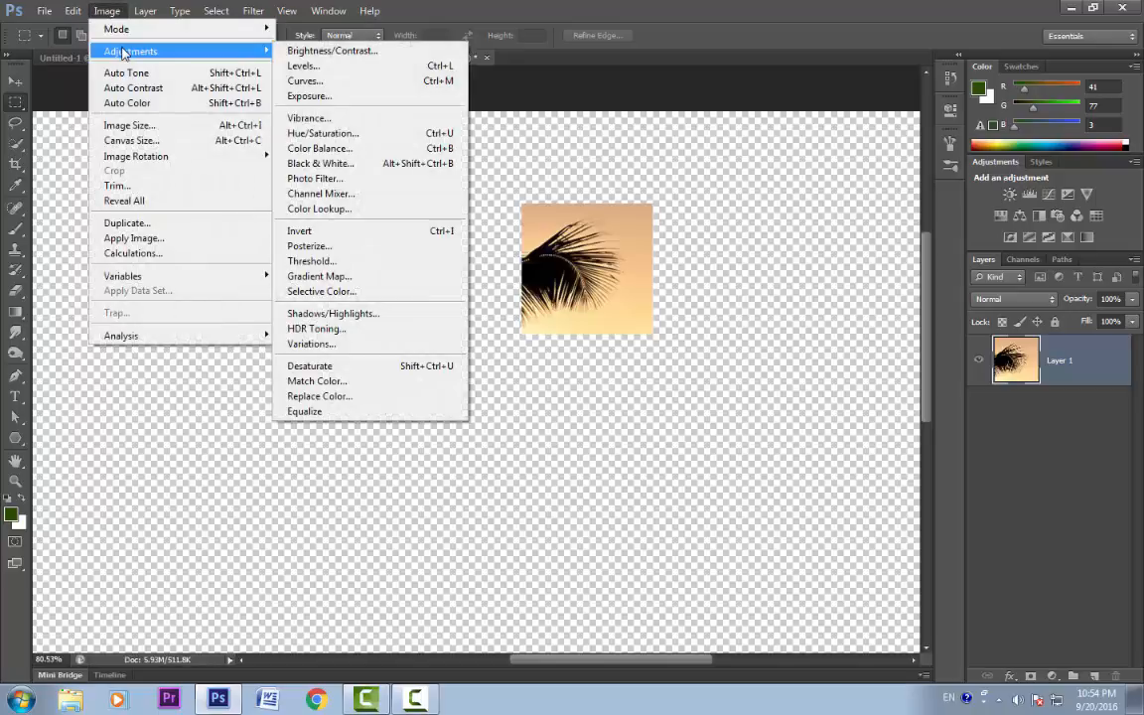
pyautogui.click(320, 164)
pyautogui.click(859, 189)
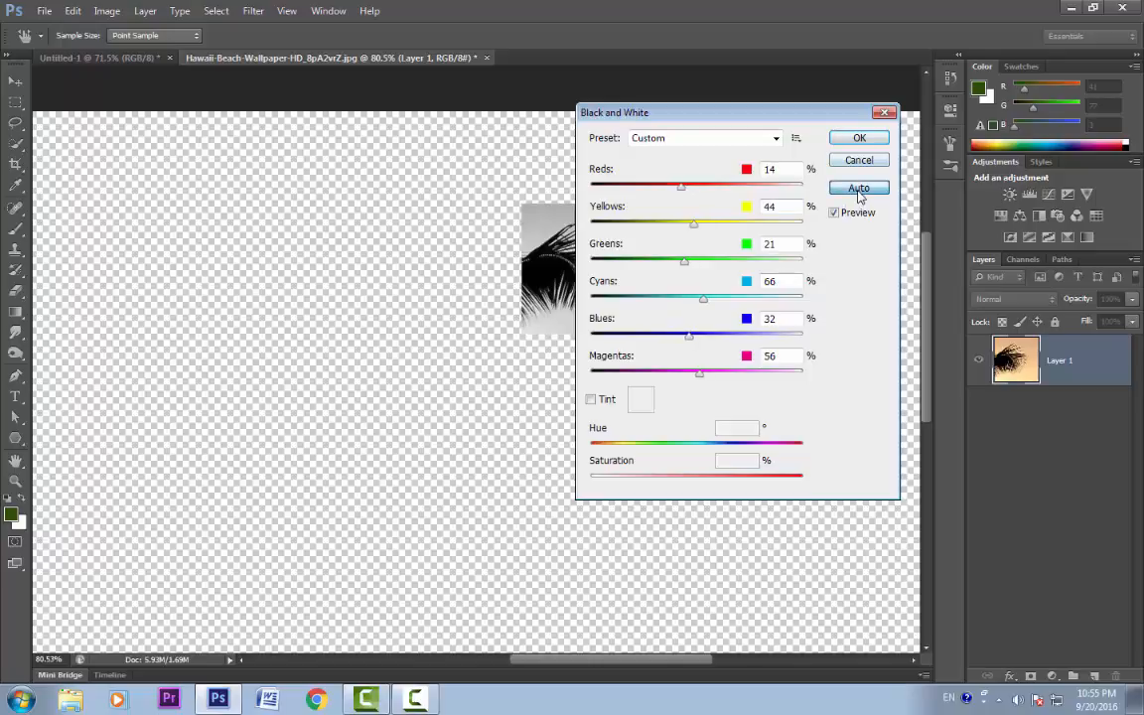
pyautogui.click(859, 139)
# Step: Apply Levels to the frond layer with input levels 110, 0.37 and 159 for a stark black-and-white silhouette
pyautogui.scroll(4, 771, 313)
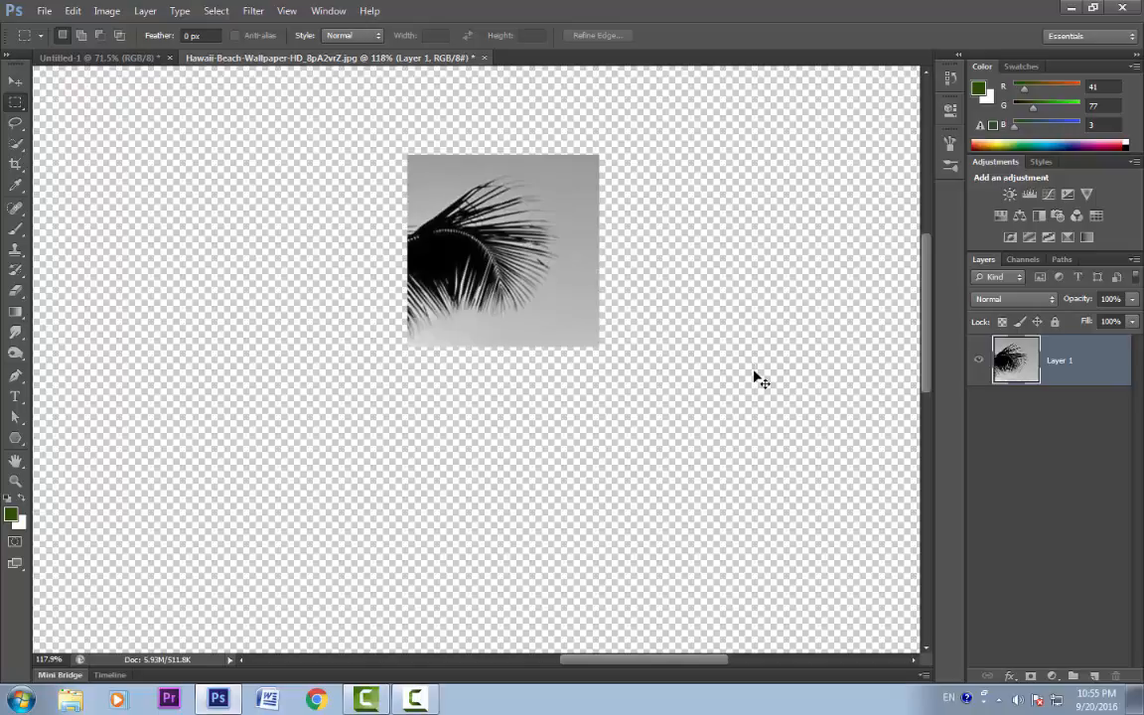
pyautogui.hotkey('ctrl', 'l')
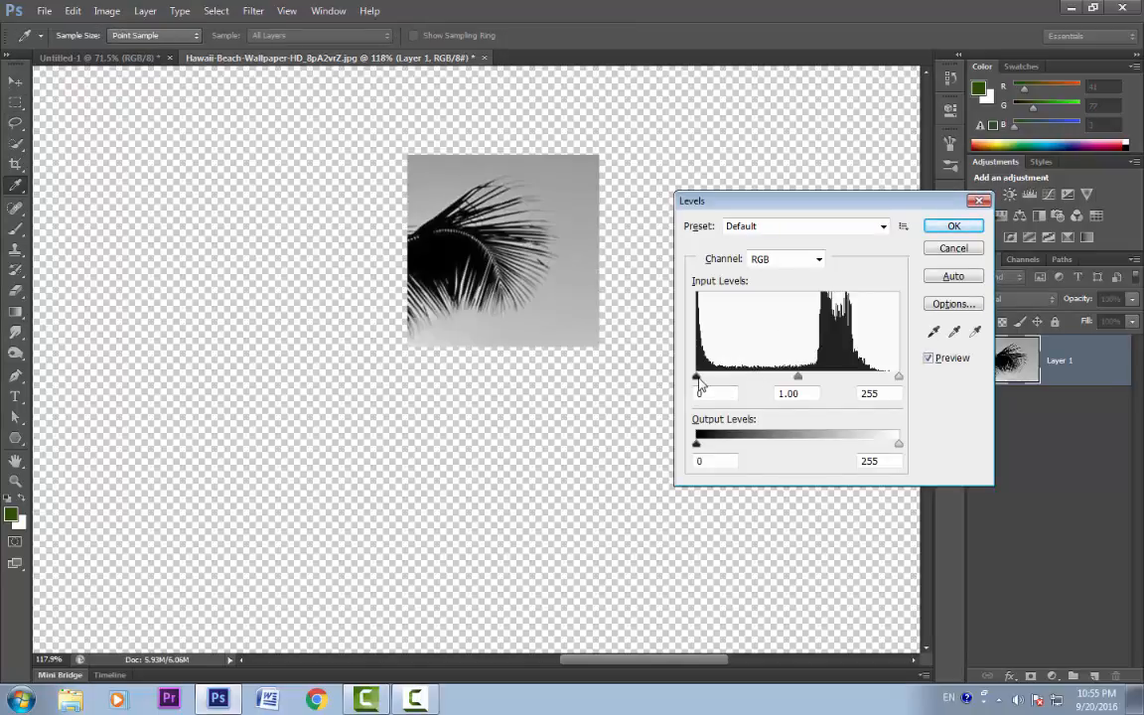
pyautogui.moveTo(698, 382); pyautogui.dragTo(757, 386)
pyautogui.moveTo(901, 384)
pyautogui.mouseDown()
pyautogui.moveTo(802, 382)
pyautogui.moveTo(827, 381)
pyautogui.mouseUp()
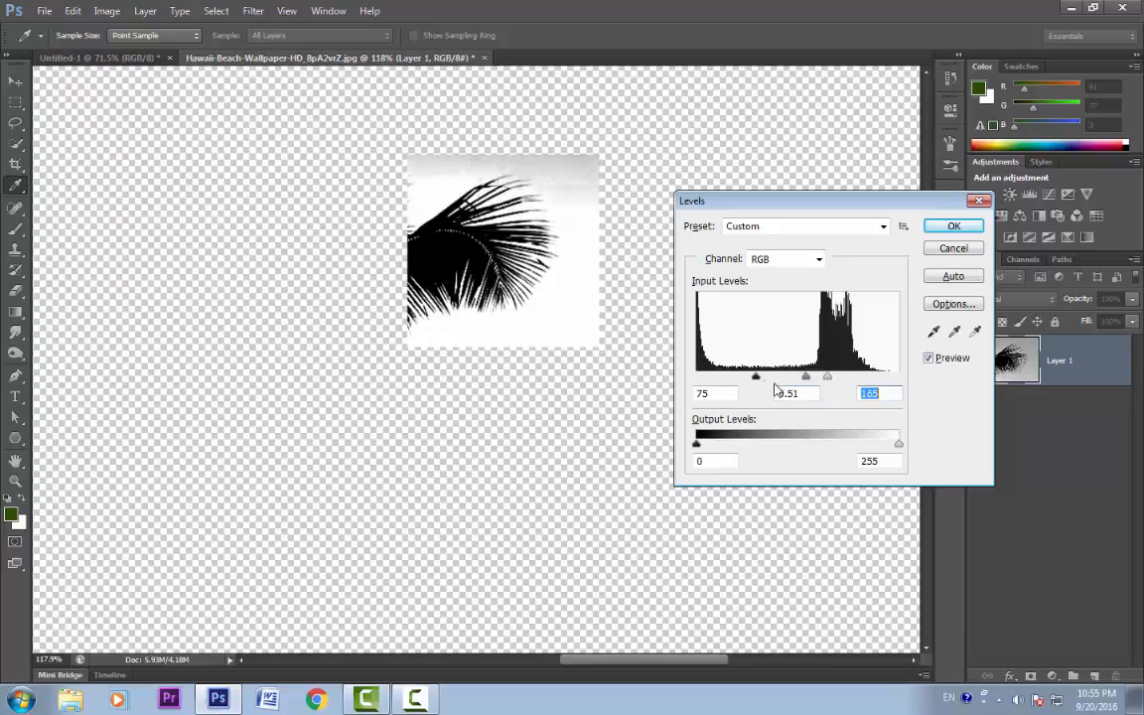
pyautogui.moveTo(756, 376); pyautogui.dragTo(819, 311)
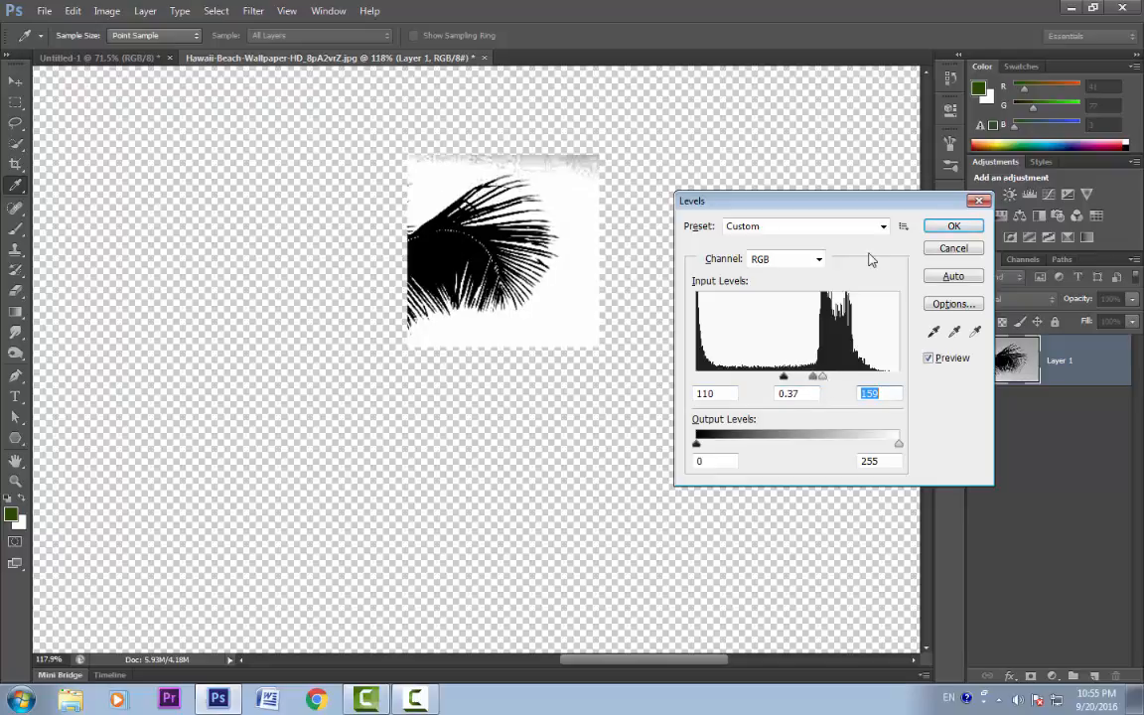
pyautogui.click(950, 226)
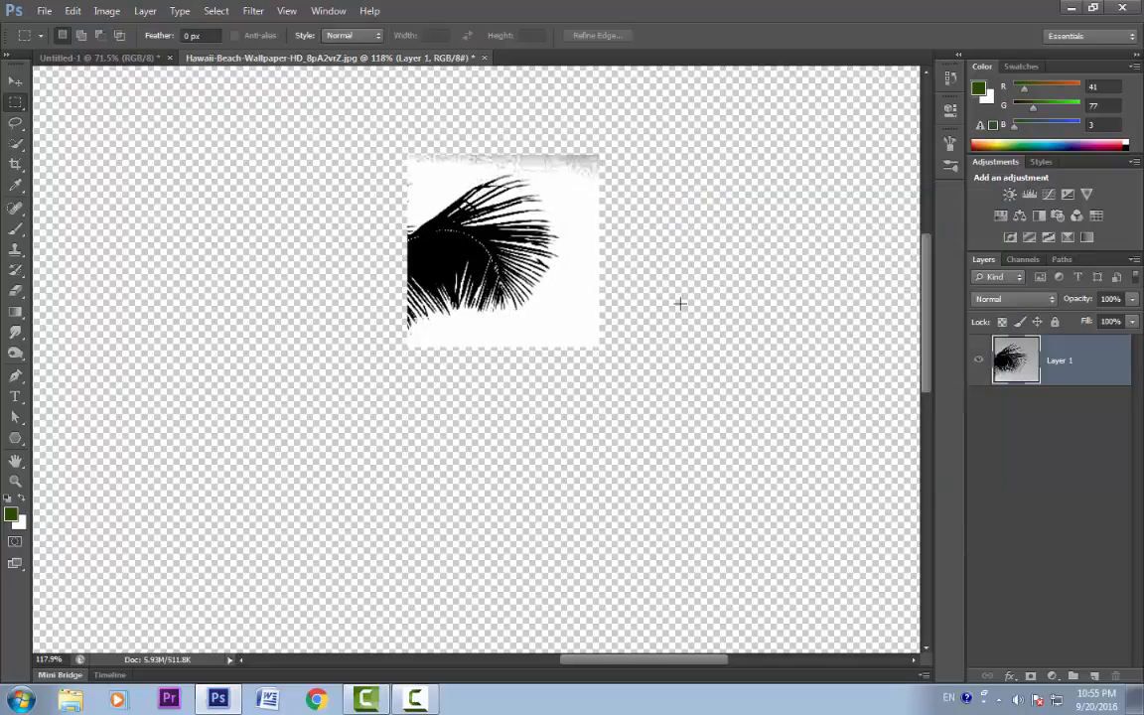
# Step: Lasso the area surrounding the frond, fill it with the white background colour, and deselect
pyautogui.scroll(2, 680, 302)
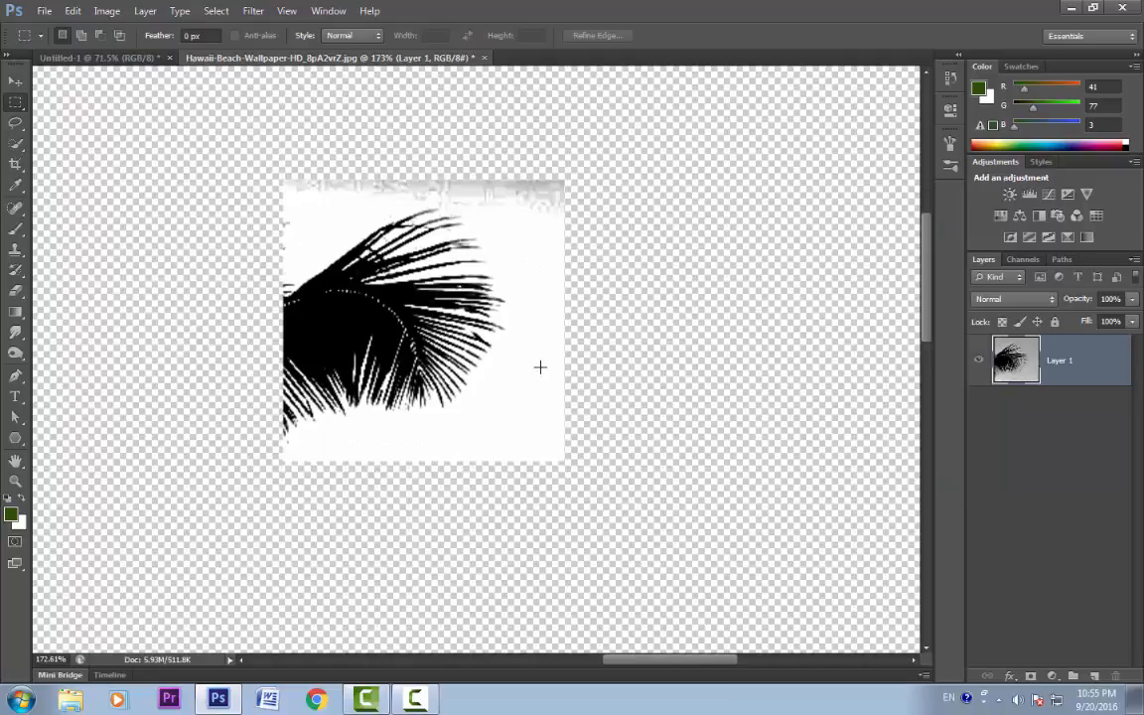
pyautogui.press('l')
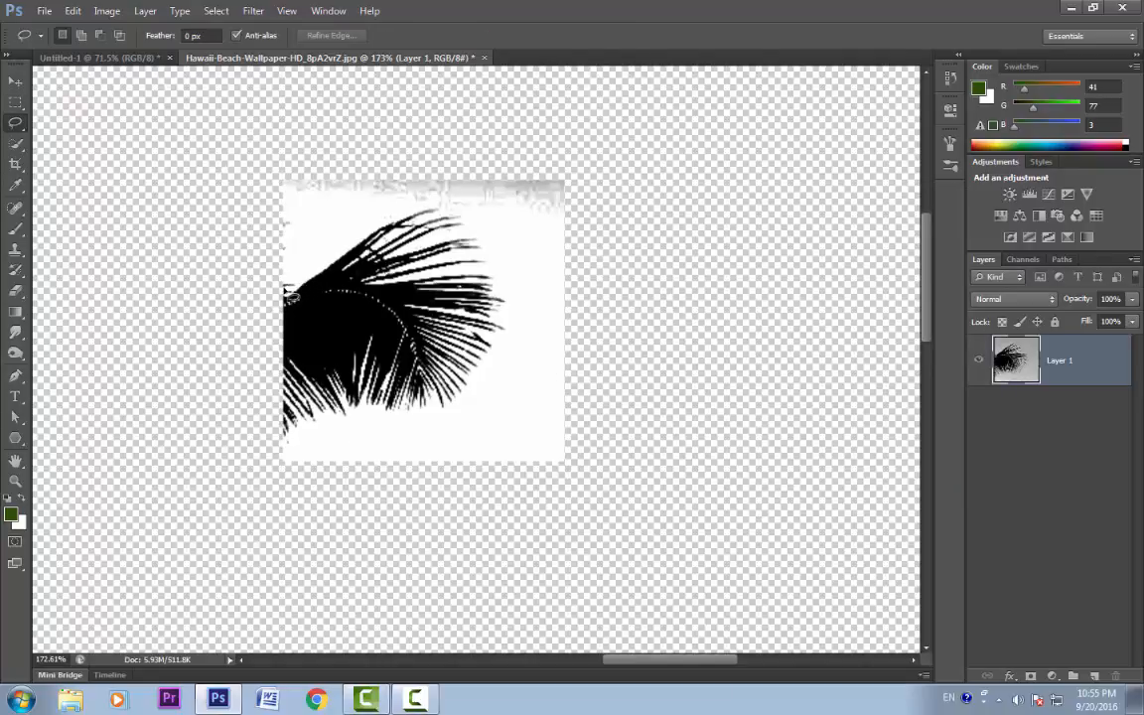
pyautogui.moveTo(285, 290)
pyautogui.mouseDown()
pyautogui.moveTo(357, 211)
pyautogui.moveTo(432, 205)
pyautogui.moveTo(490, 247)
pyautogui.moveTo(522, 318)
pyautogui.mouseUp()
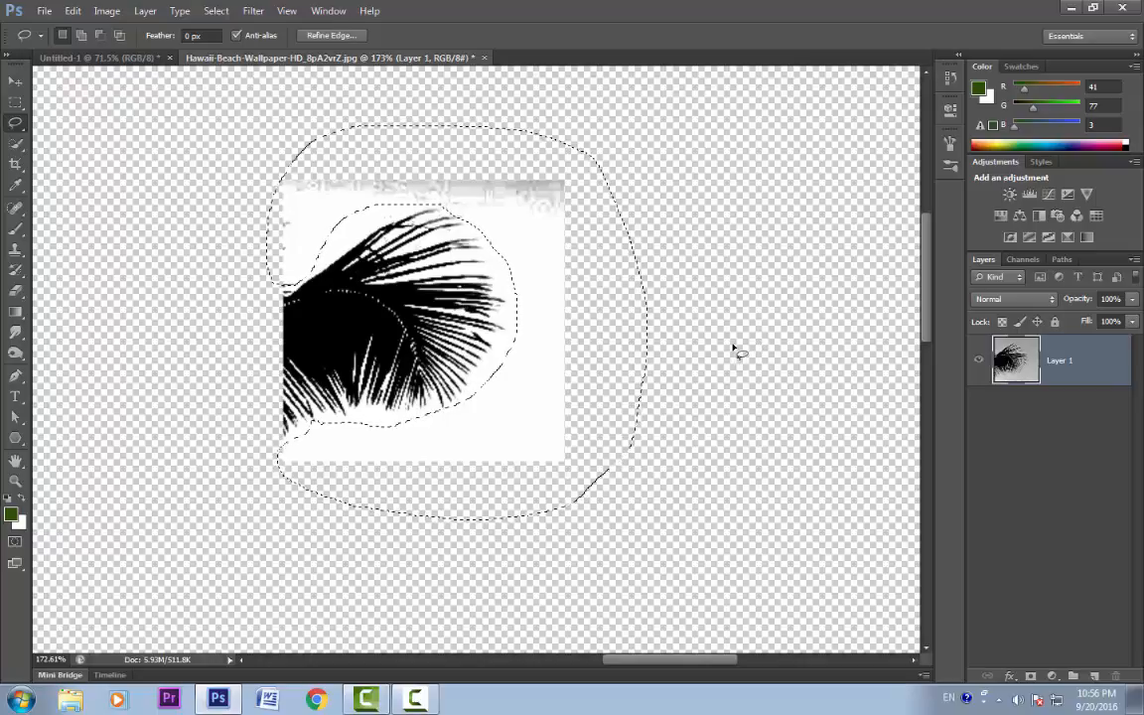
pyautogui.hotkey('ctrl', 'BackSpace')
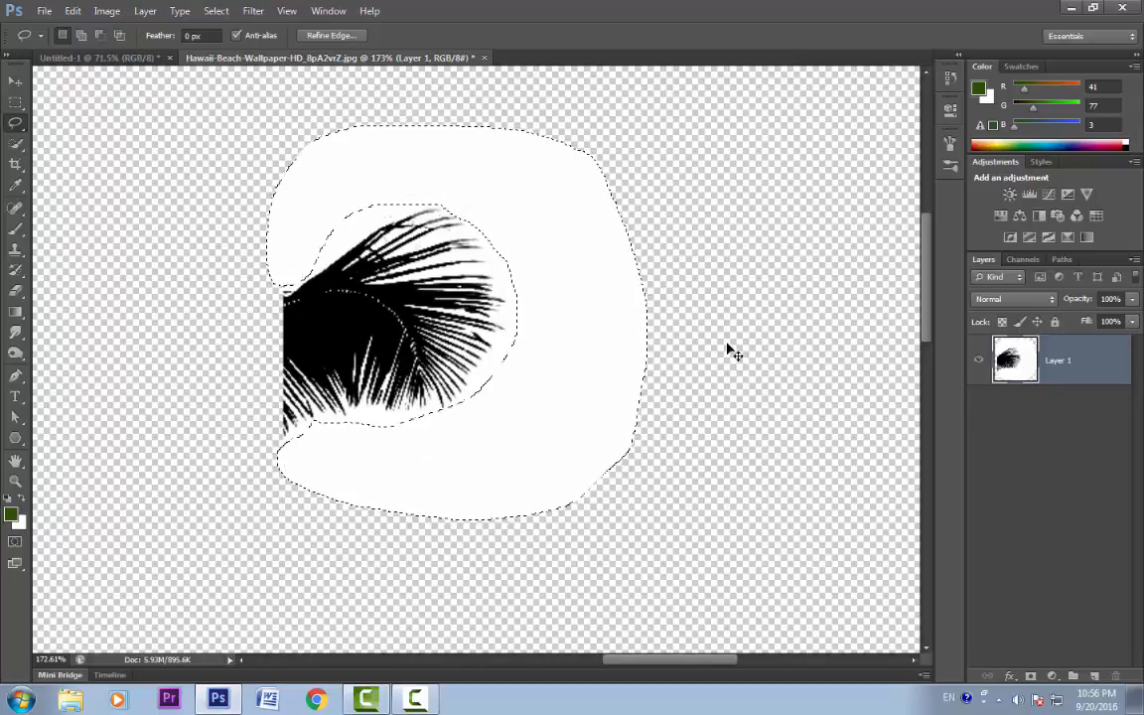
pyautogui.hotkey('ctrl', 'd')
# Step: Paint out the stray specks around the frond's edges in white with a 4 px brush
pyautogui.scroll(7, 438, 337)
pyautogui.moveTo(924, 236); pyautogui.dragTo(925, 223)
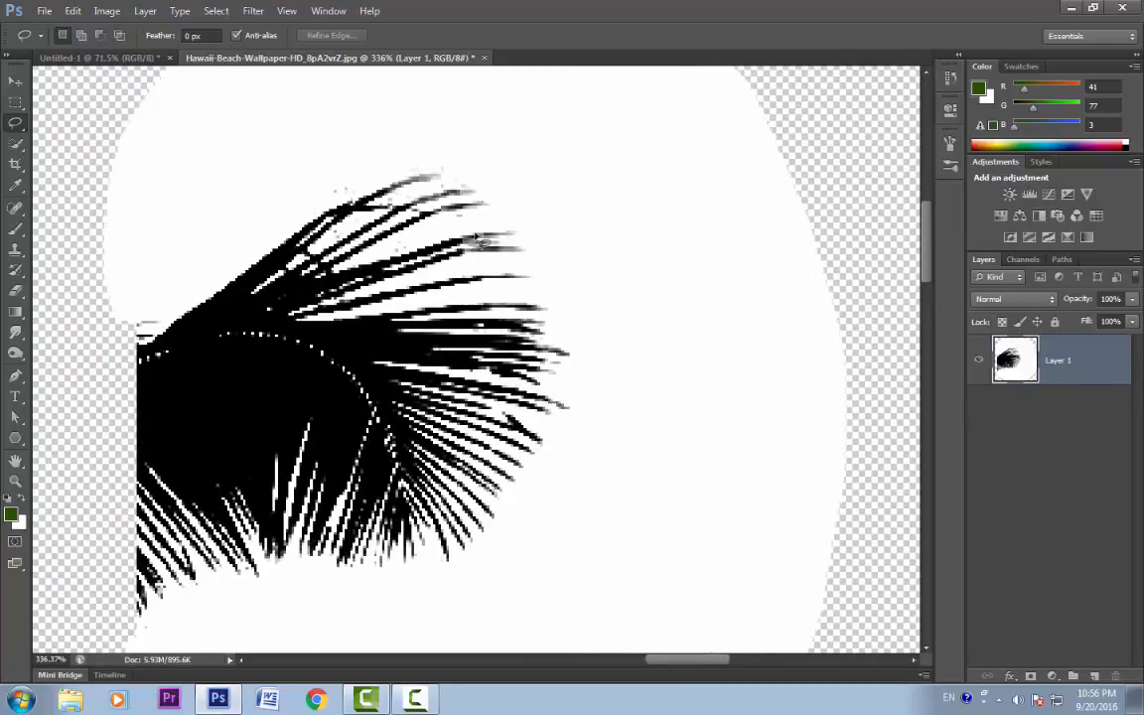
pyautogui.press('b')
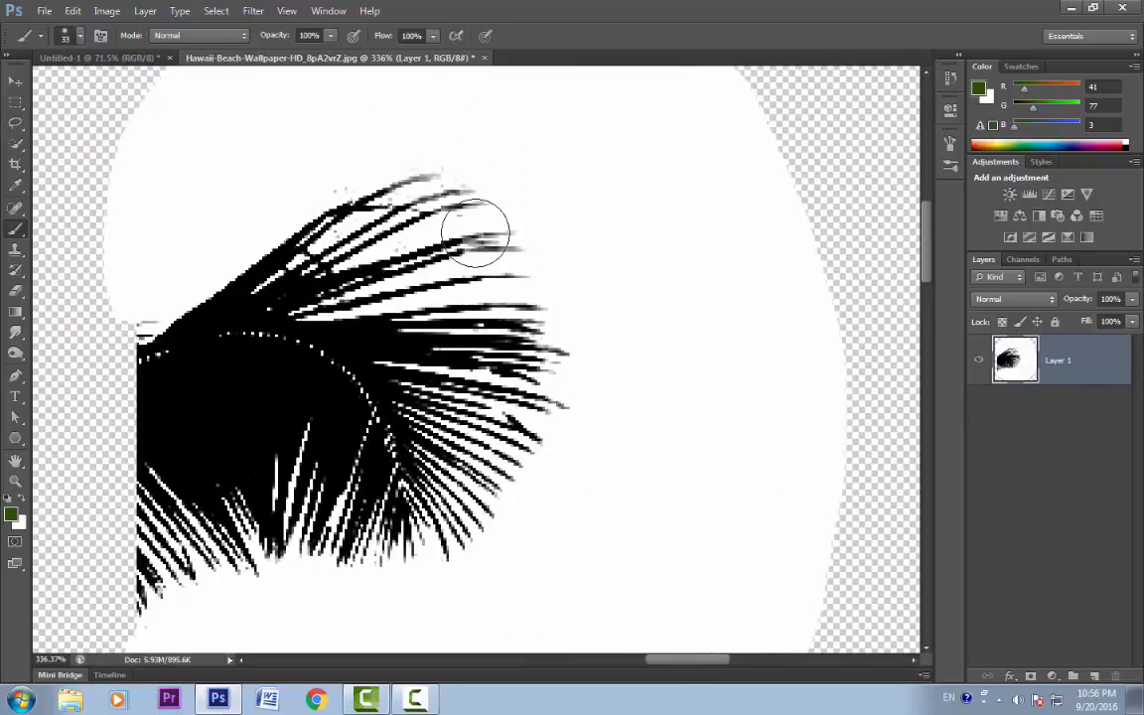
pyautogui.press('d')
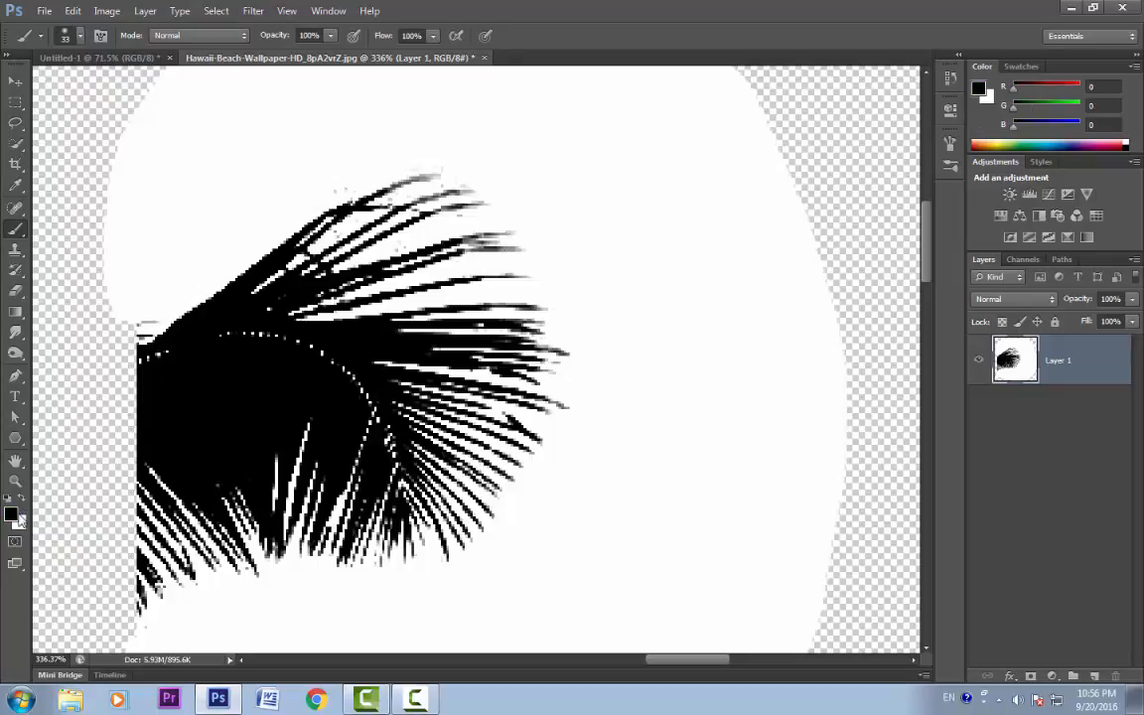
pyautogui.press('x')
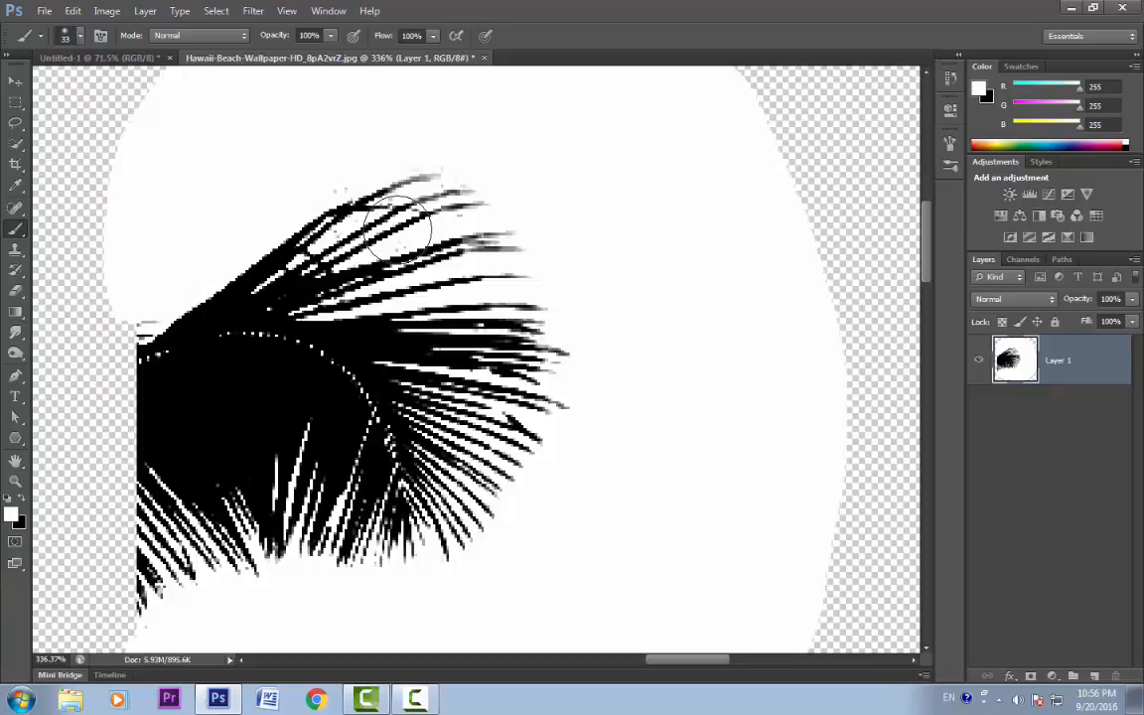
pyautogui.press('[')
pyautogui.press('[')
pyautogui.press('[')
pyautogui.press('[')
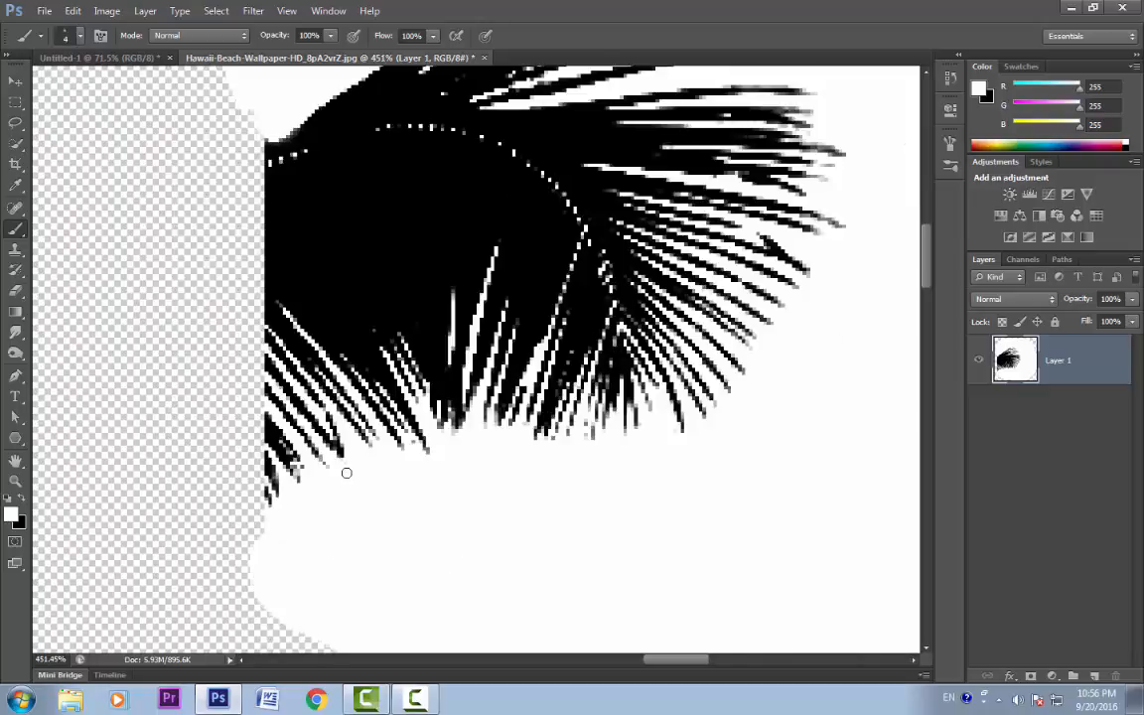
# Step: Define the frond image as a brush preset named PalmLeaf
pyautogui.scroll(-5, 618, 456)
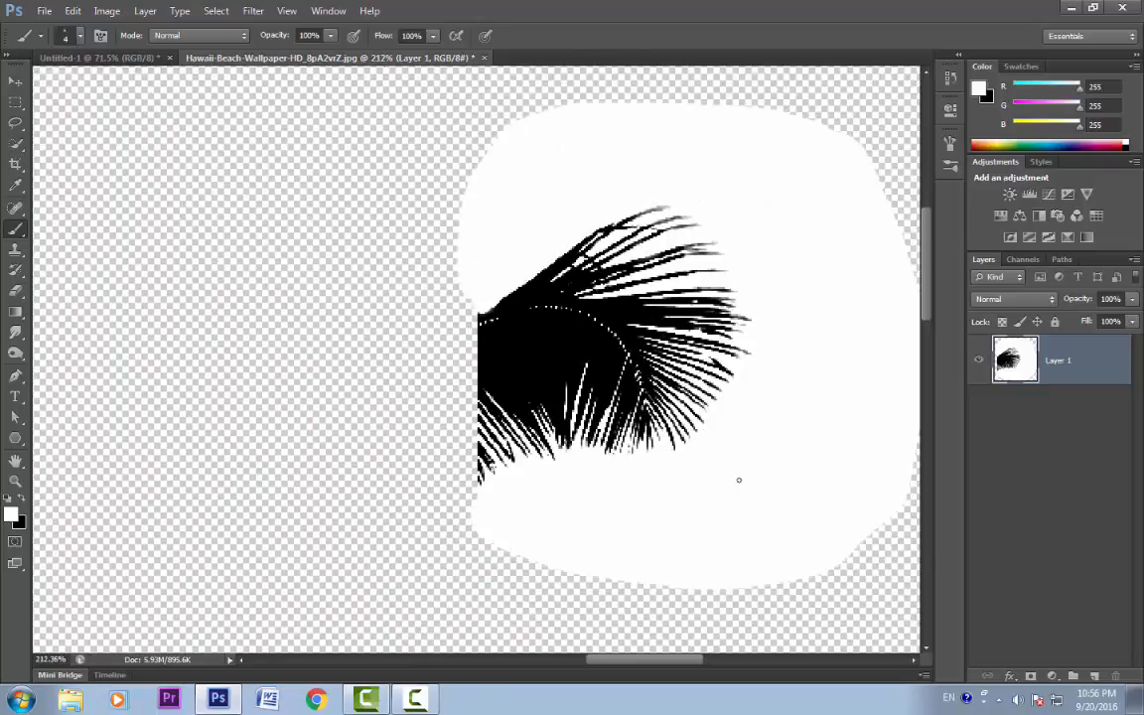
pyautogui.moveTo(676, 660); pyautogui.dragTo(700, 660)
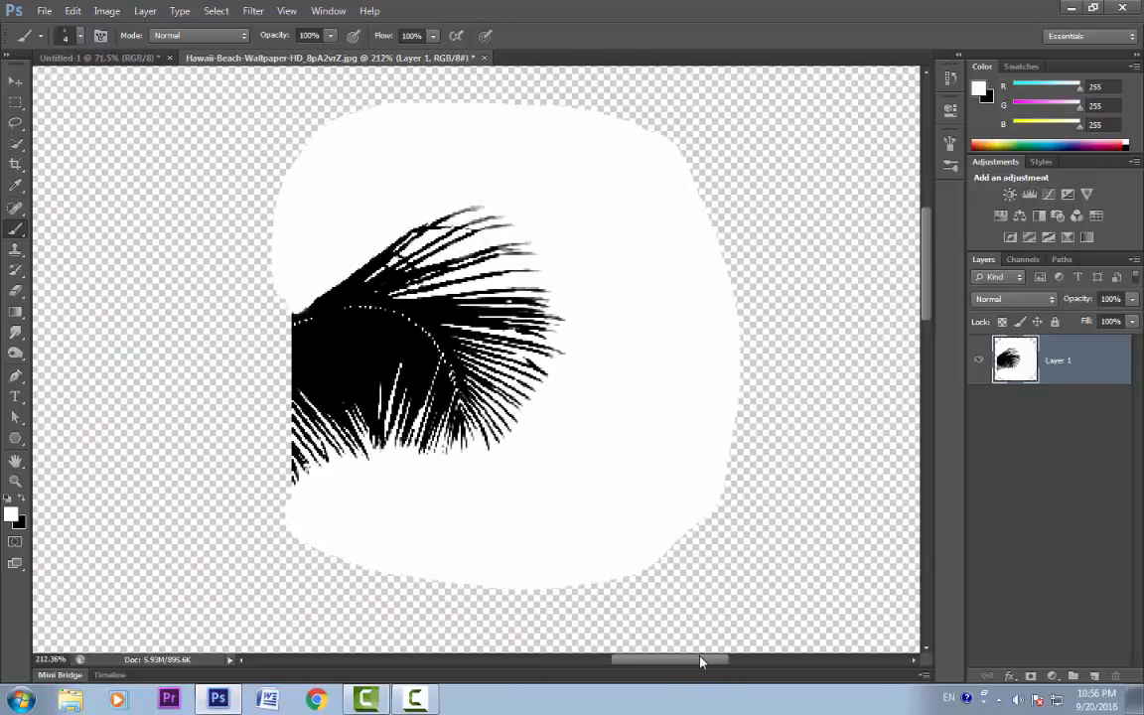
pyautogui.click(74, 11)
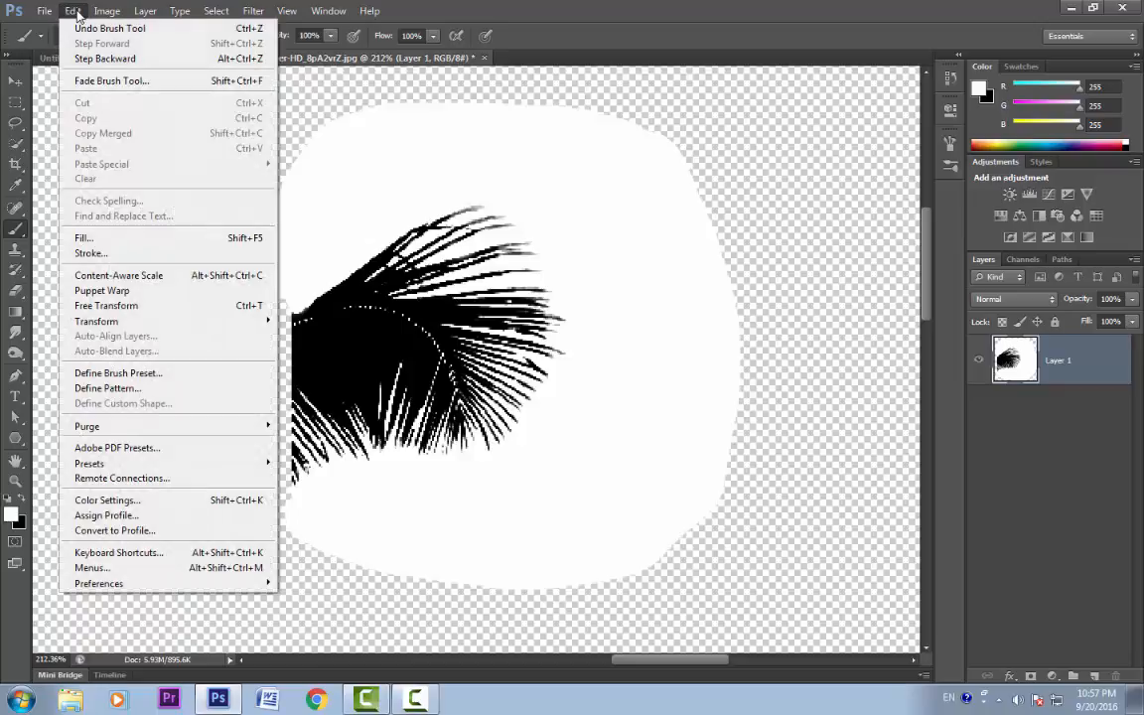
pyautogui.click(144, 374)
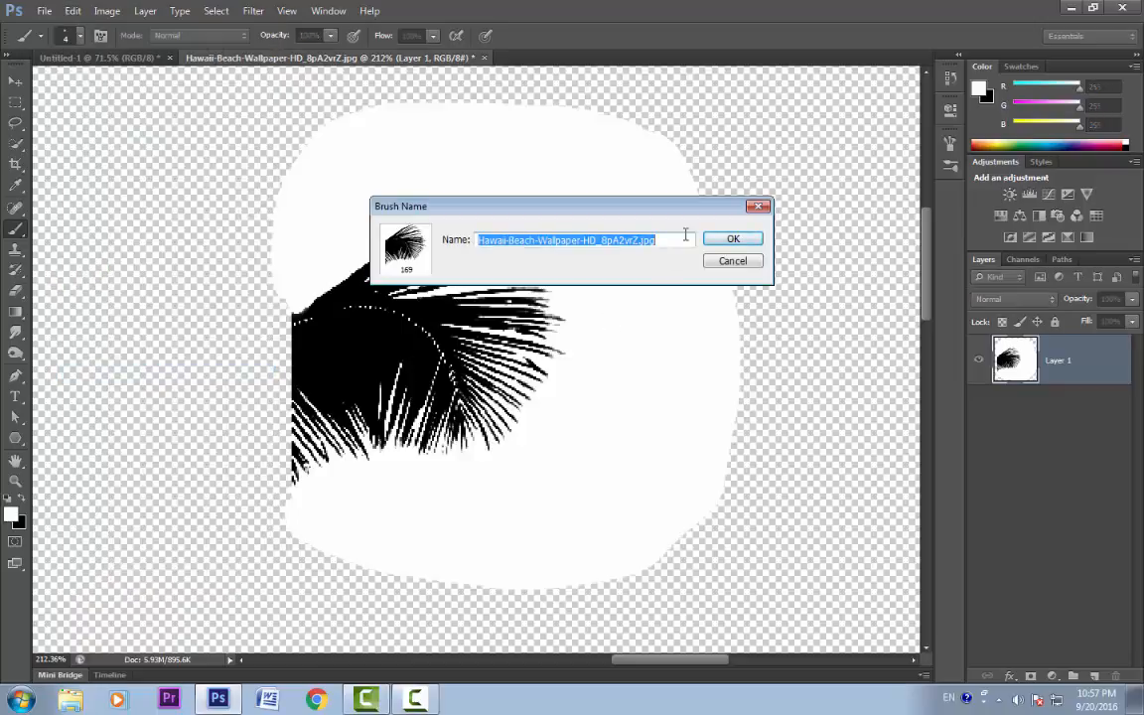
pyautogui.write('Pal')
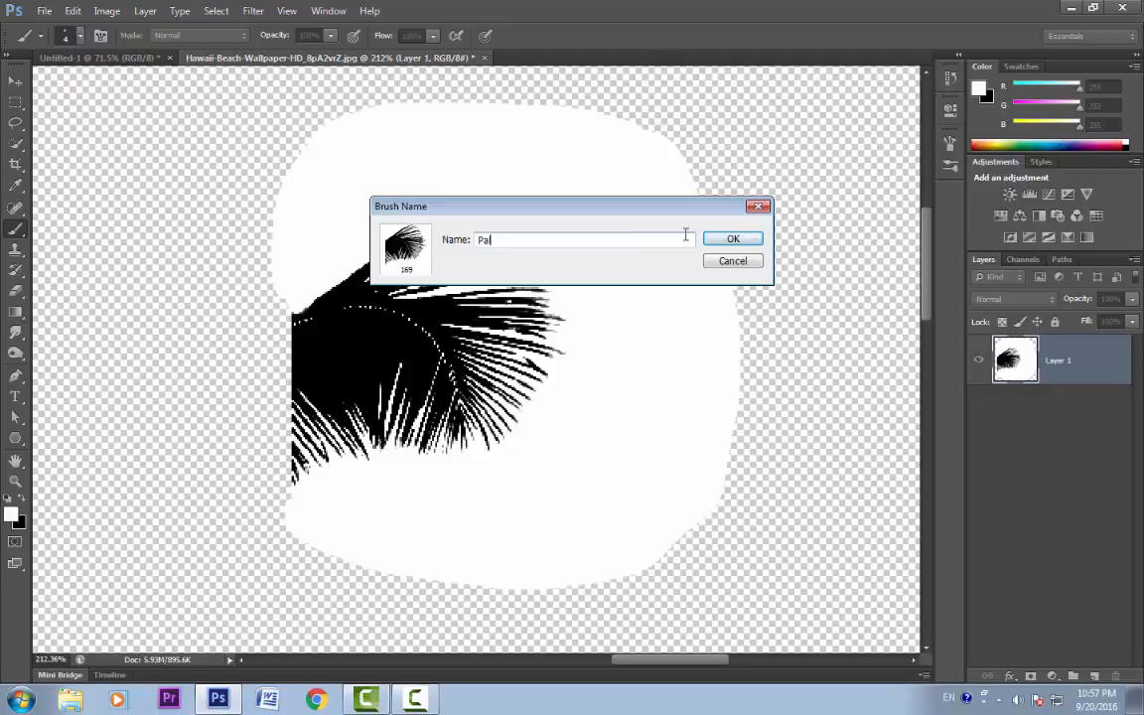
pyautogui.write('mLeaf')
pyautogui.click(733, 239)
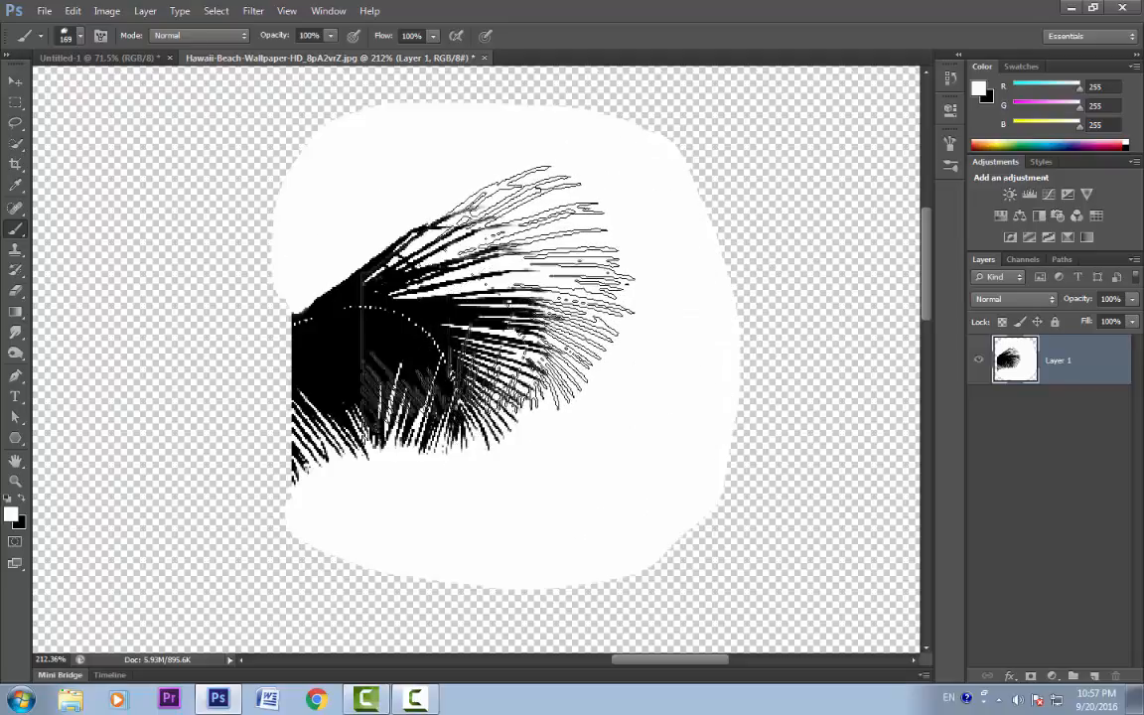
# Step: Switch to the Untitled-1 document and set the palm leaf brush tip's spacing to 43%
pyautogui.click(99, 56)
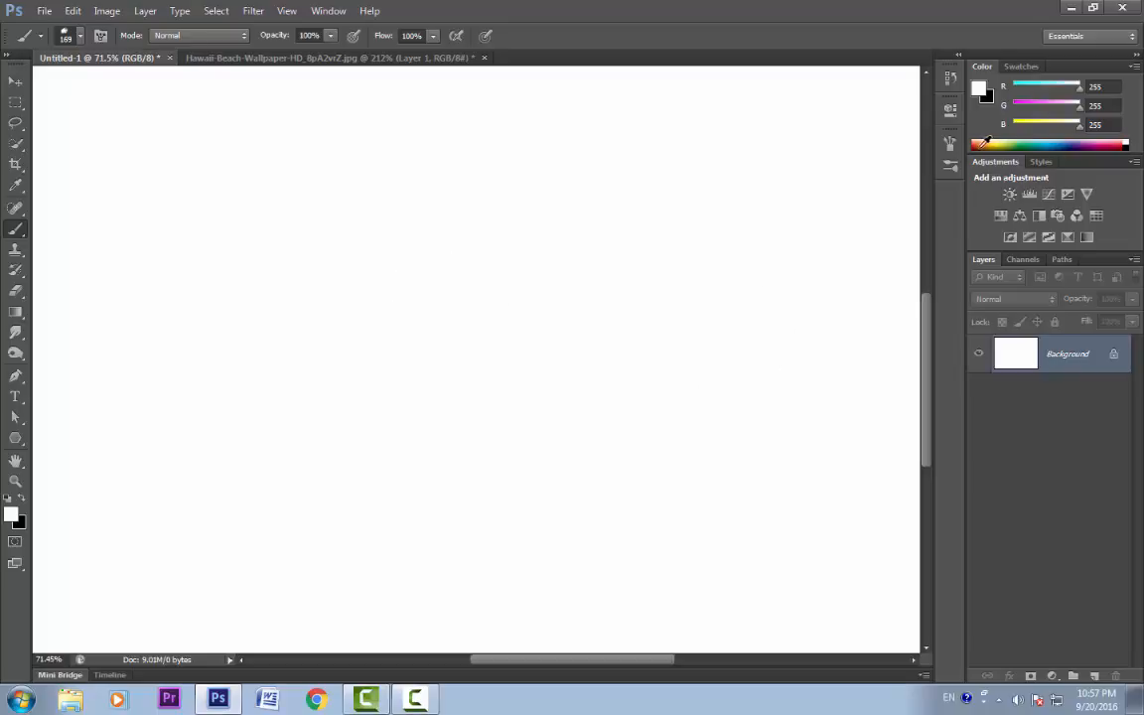
pyautogui.click(949, 146)
pyautogui.click(703, 177)
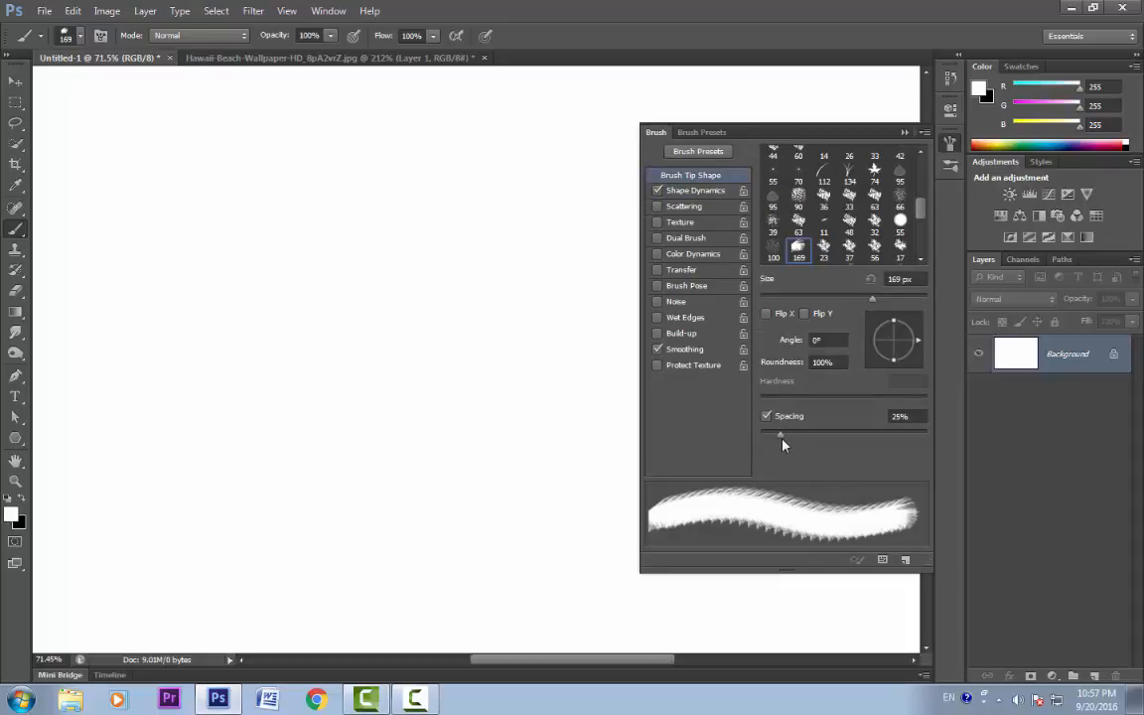
pyautogui.moveTo(782, 437); pyautogui.dragTo(796, 437)
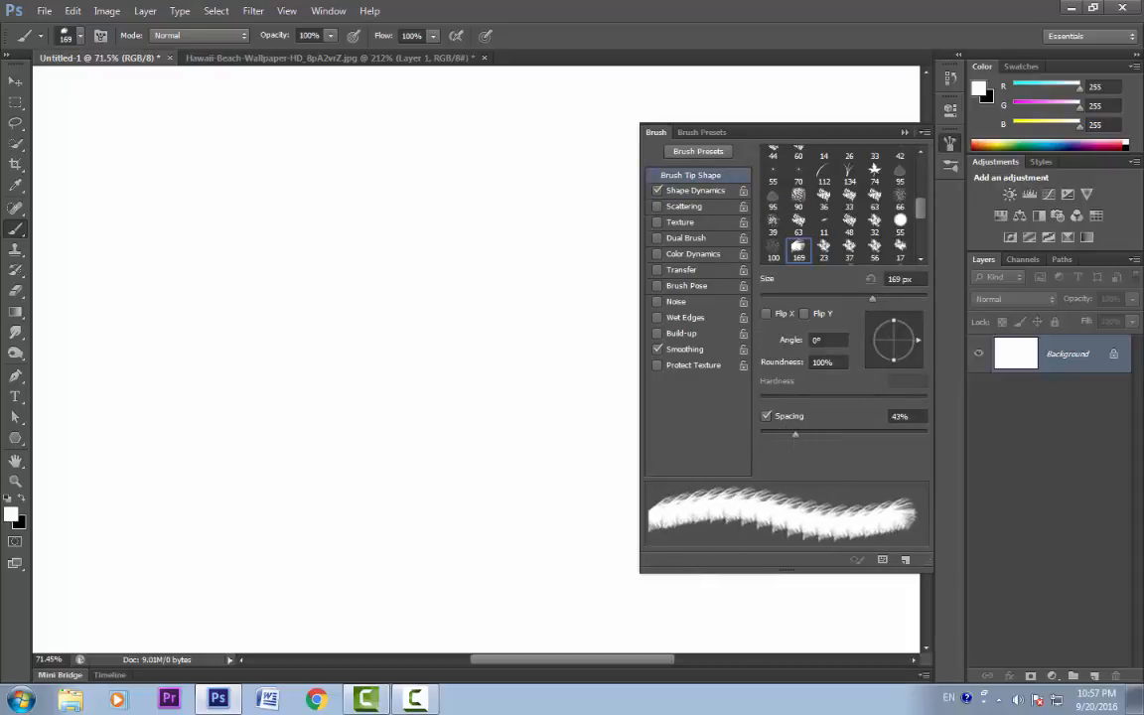
# Step: Set the palm leaf brush's angle jitter to 33% and enable scattering at 86% with a count of 4 and 32% count jitter
pyautogui.click(685, 191)
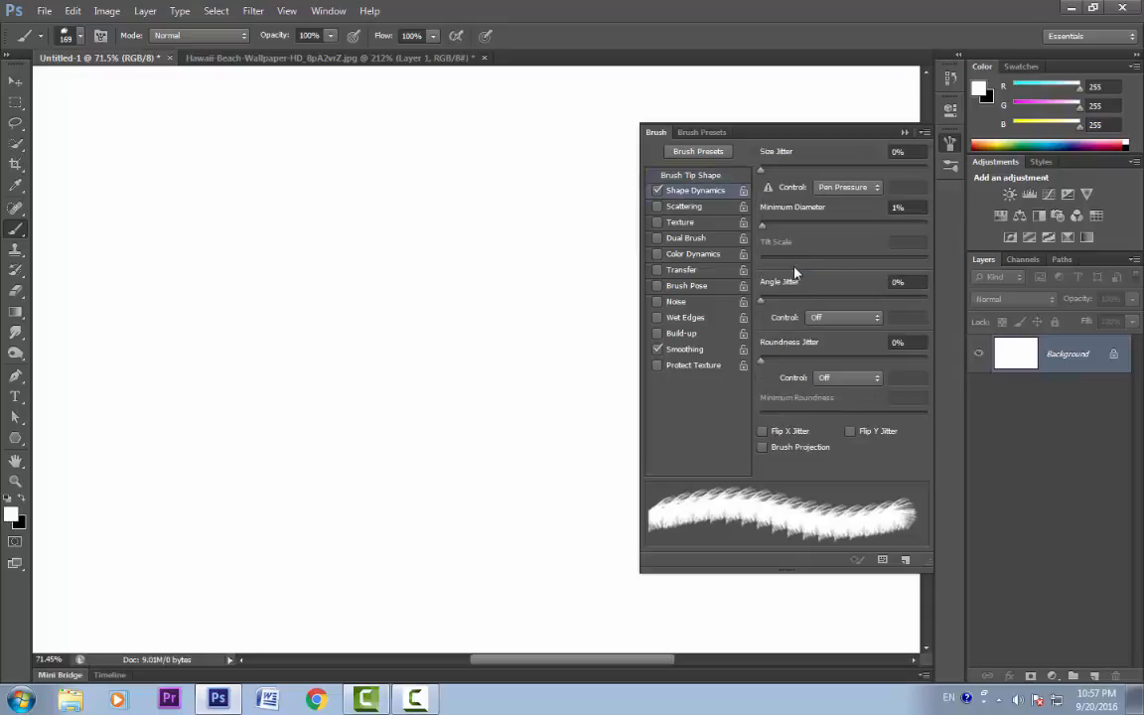
pyautogui.moveTo(759, 300); pyautogui.dragTo(815, 302)
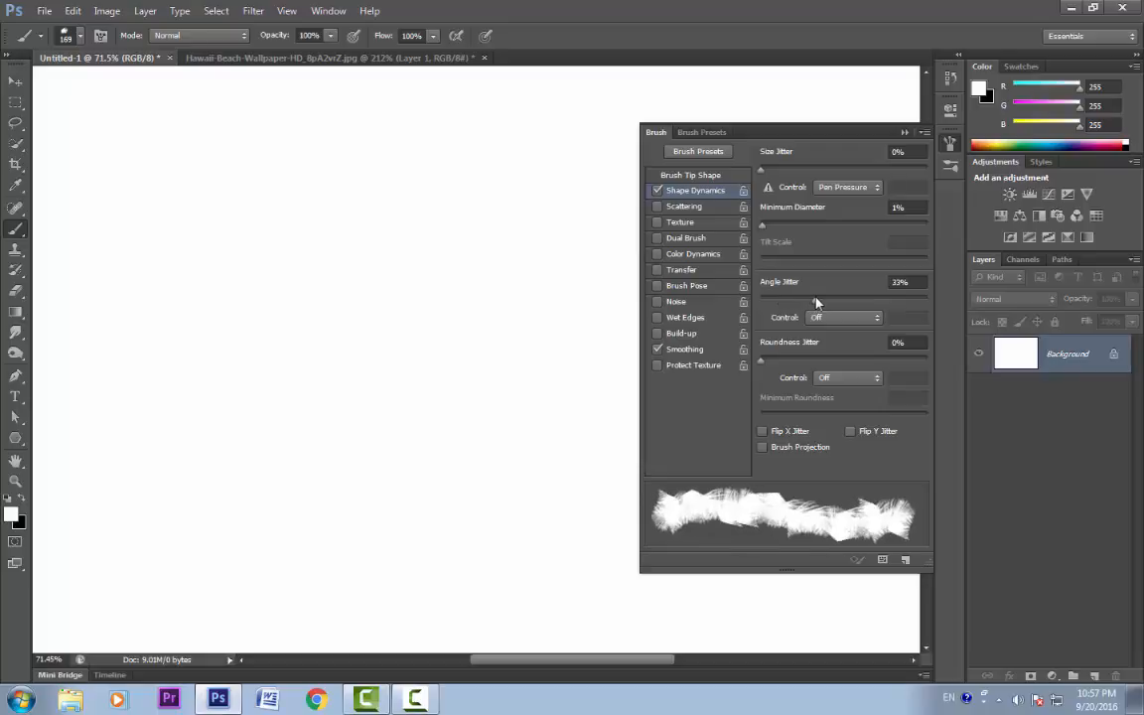
pyautogui.click(684, 206)
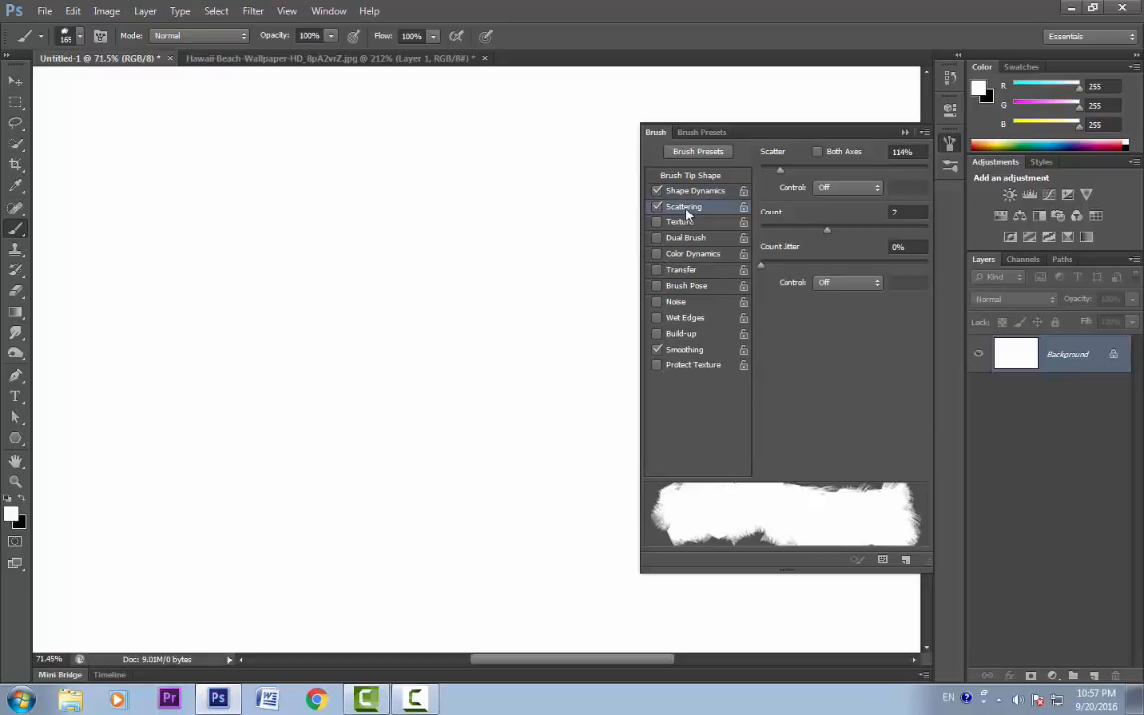
pyautogui.moveTo(778, 170)
pyautogui.mouseDown()
pyautogui.moveTo(751, 177)
pyautogui.moveTo(774, 171)
pyautogui.mouseUp()
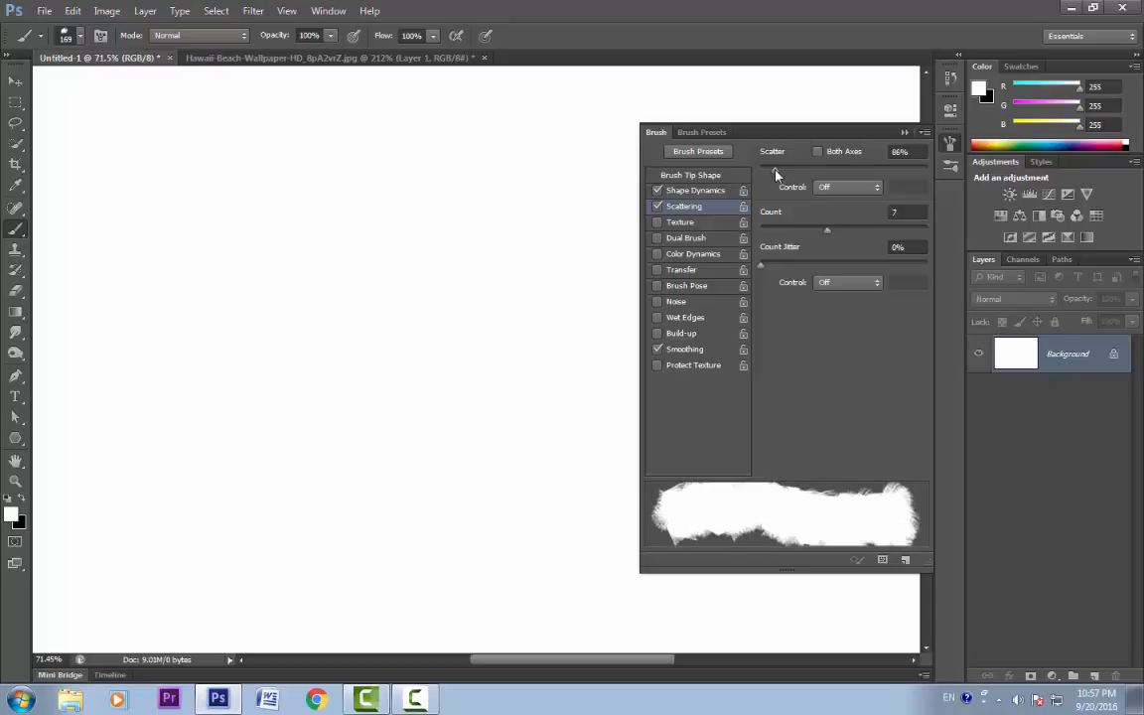
pyautogui.moveTo(826, 230); pyautogui.dragTo(817, 232)
pyautogui.moveTo(807, 234)
pyautogui.mouseDown()
pyautogui.moveTo(792, 238)
pyautogui.moveTo(781, 269)
pyautogui.moveTo(798, 269)
pyautogui.mouseUp()
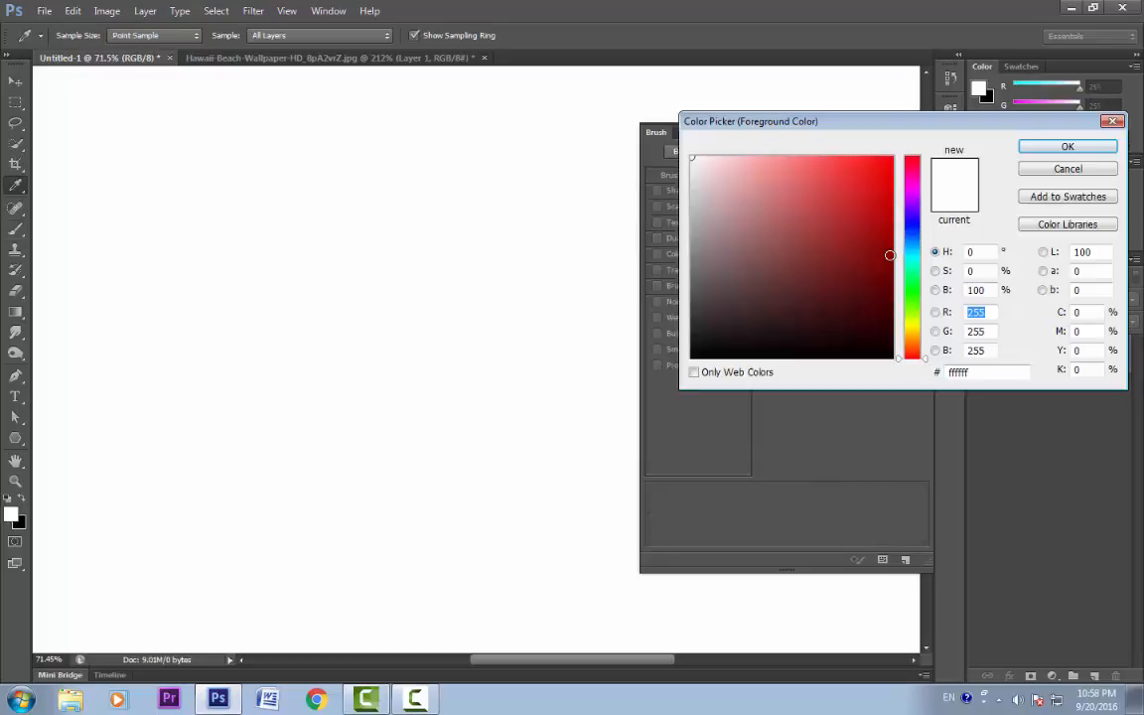
# Step: Set the foreground colour to dark green (R 24, G 89, B 7) and paint a dense, roughly round cluster of palm leaves on the canvas
pyautogui.click(909, 297)
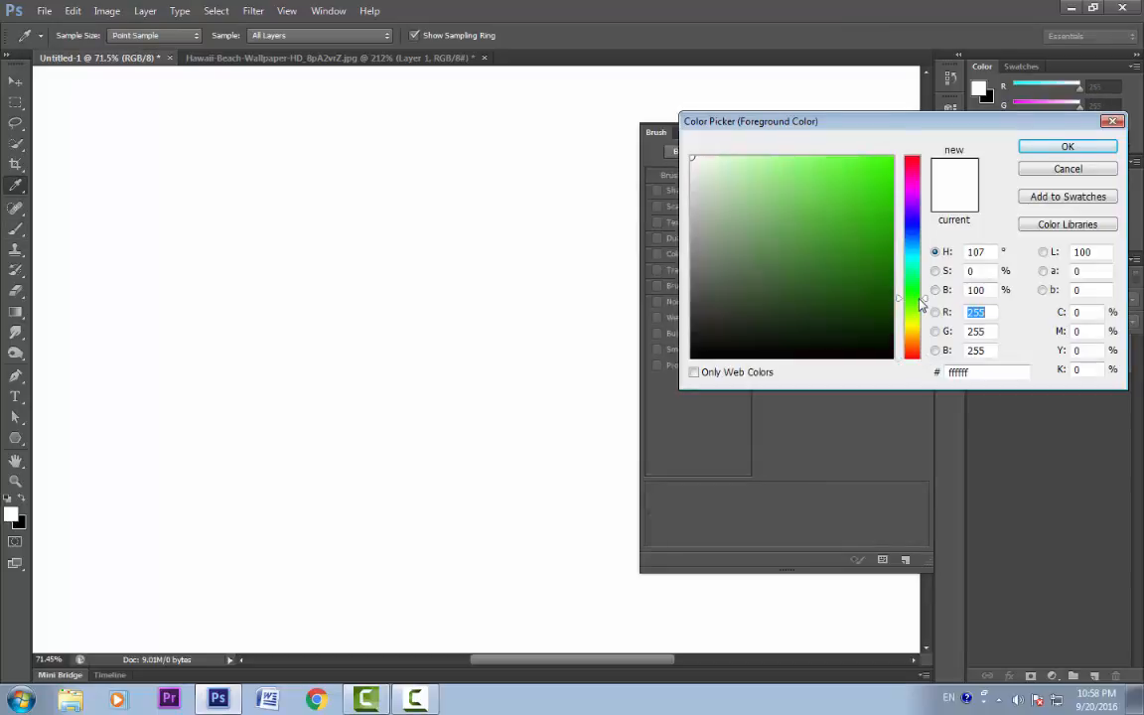
pyautogui.click(877, 288)
pyautogui.click(1067, 146)
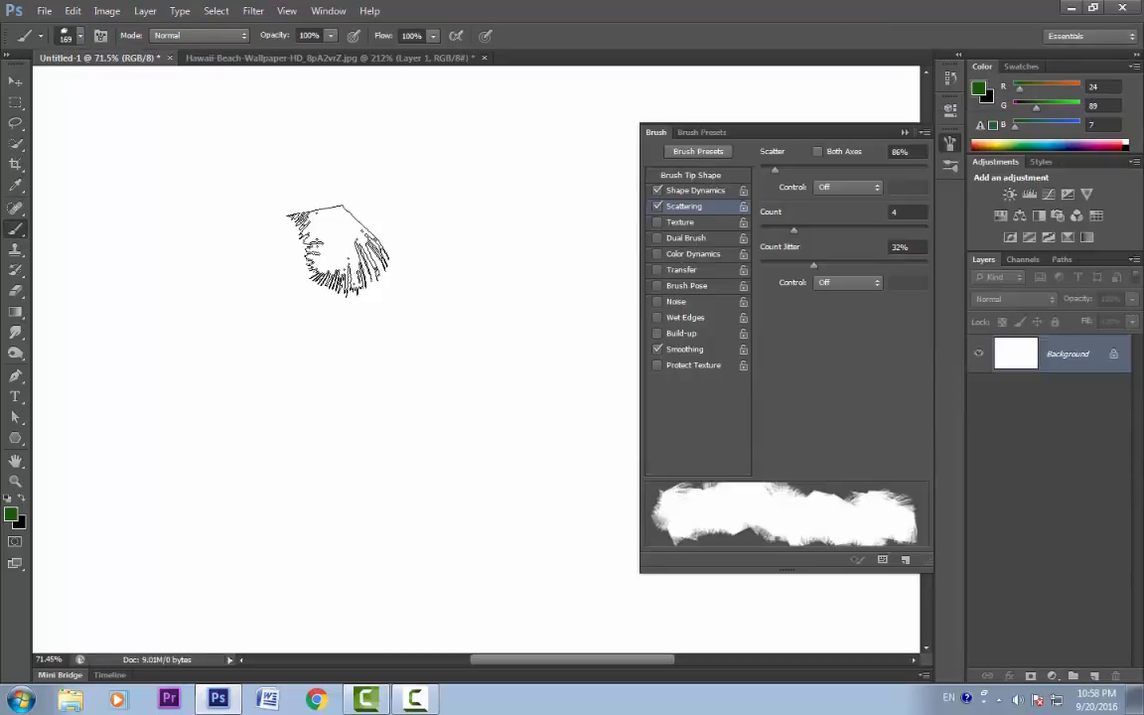
pyautogui.moveTo(342, 248)
pyautogui.mouseDown()
pyautogui.moveTo(313, 287)
pyautogui.moveTo(353, 372)
pyautogui.moveTo(388, 317)
pyautogui.moveTo(407, 193)
pyautogui.moveTo(479, 375)
pyautogui.moveTo(338, 479)
pyautogui.moveTo(473, 217)
pyautogui.moveTo(459, 207)
pyautogui.moveTo(526, 259)
pyautogui.moveTo(601, 347)
pyautogui.moveTo(523, 473)
pyautogui.moveTo(452, 521)
pyautogui.moveTo(519, 308)
pyautogui.mouseUp()
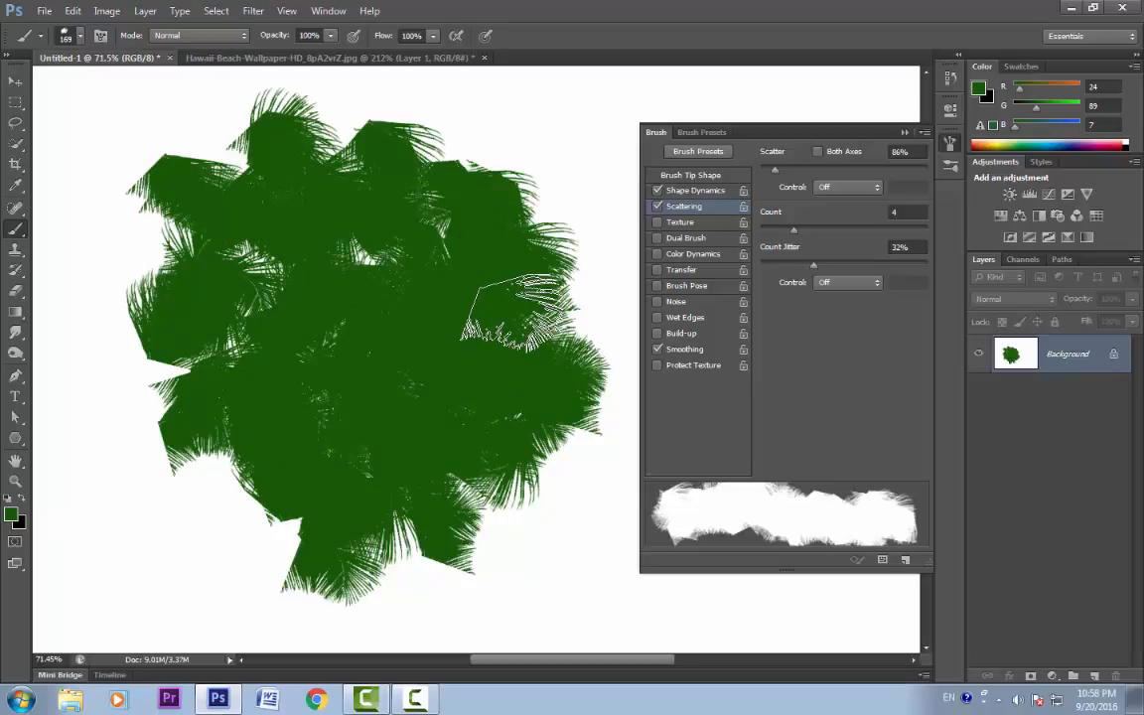
pyautogui.click(67, 36)
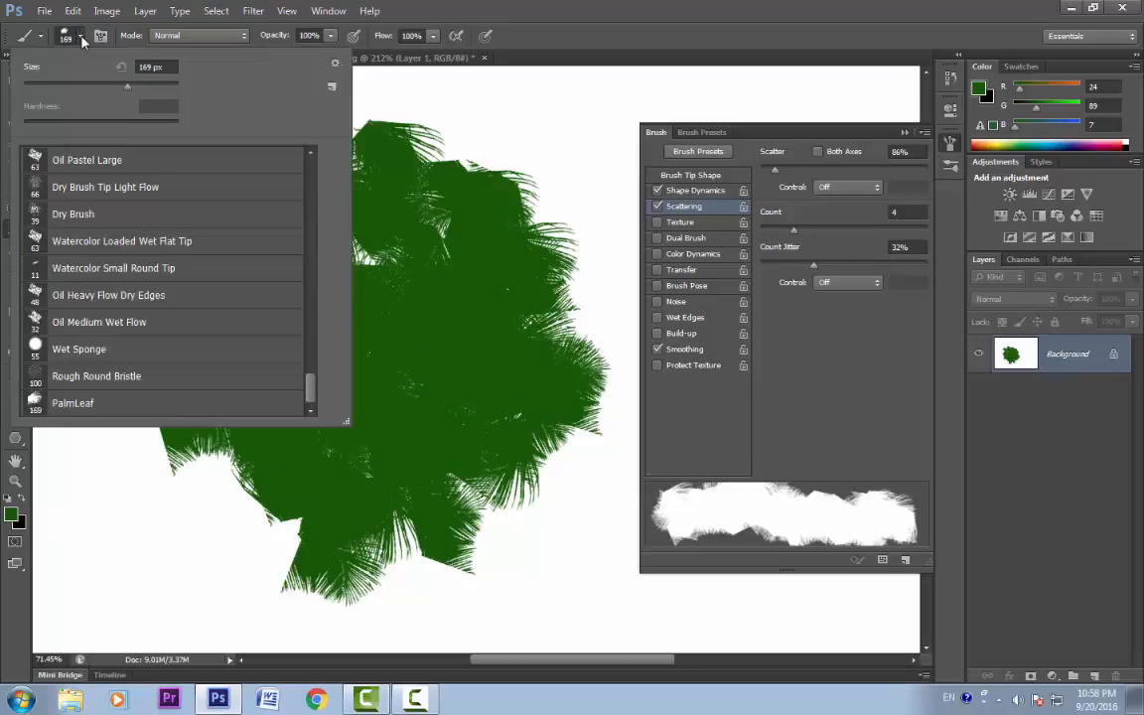
pyautogui.scroll(10, 289, 330)
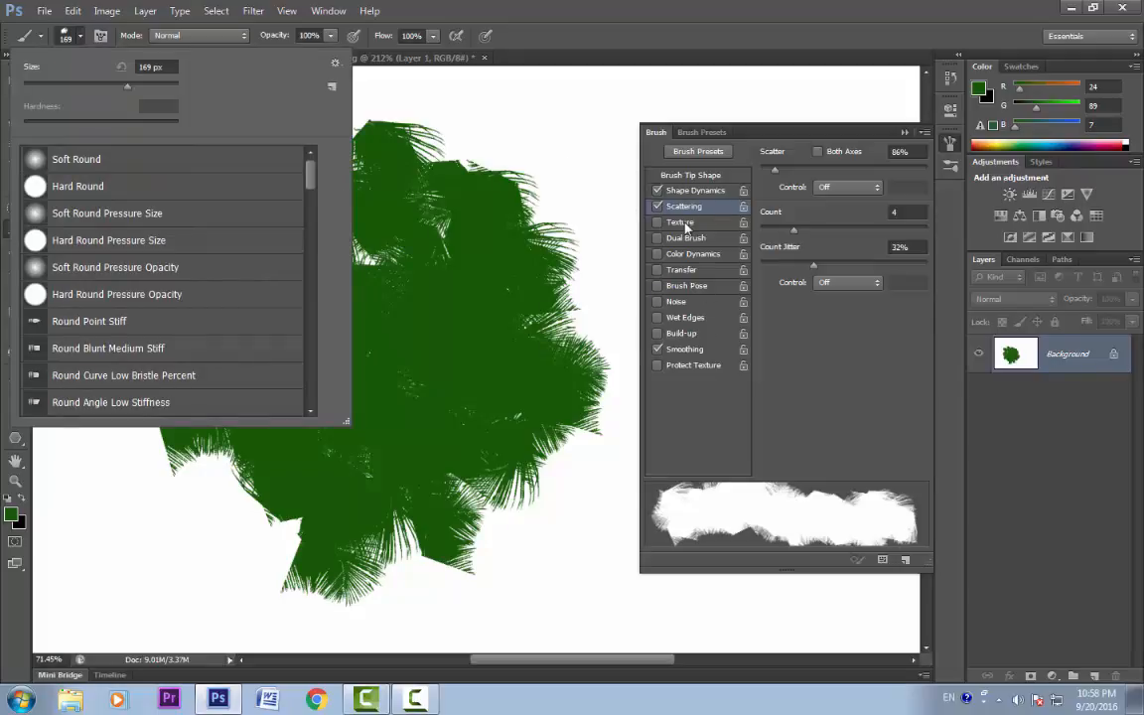
pyautogui.click(581, 51)
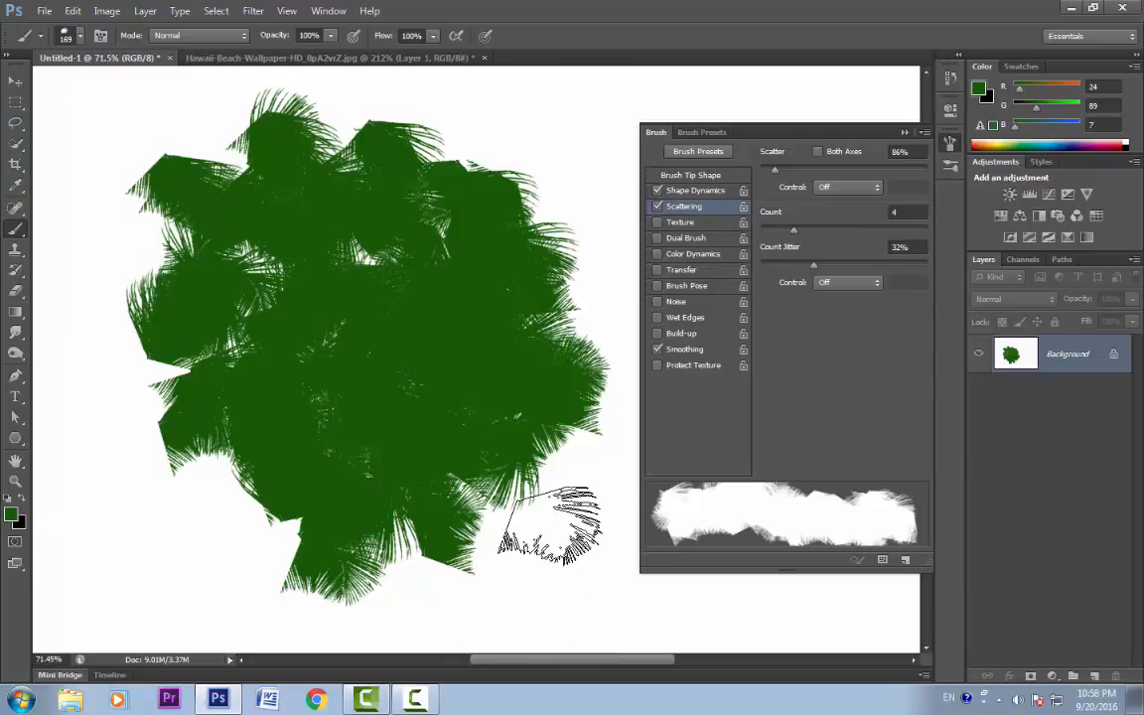
# Step: Save the configured brush as a new preset named PalmLeaf 1 with its brush size captured
pyautogui.rightClick(551, 524)
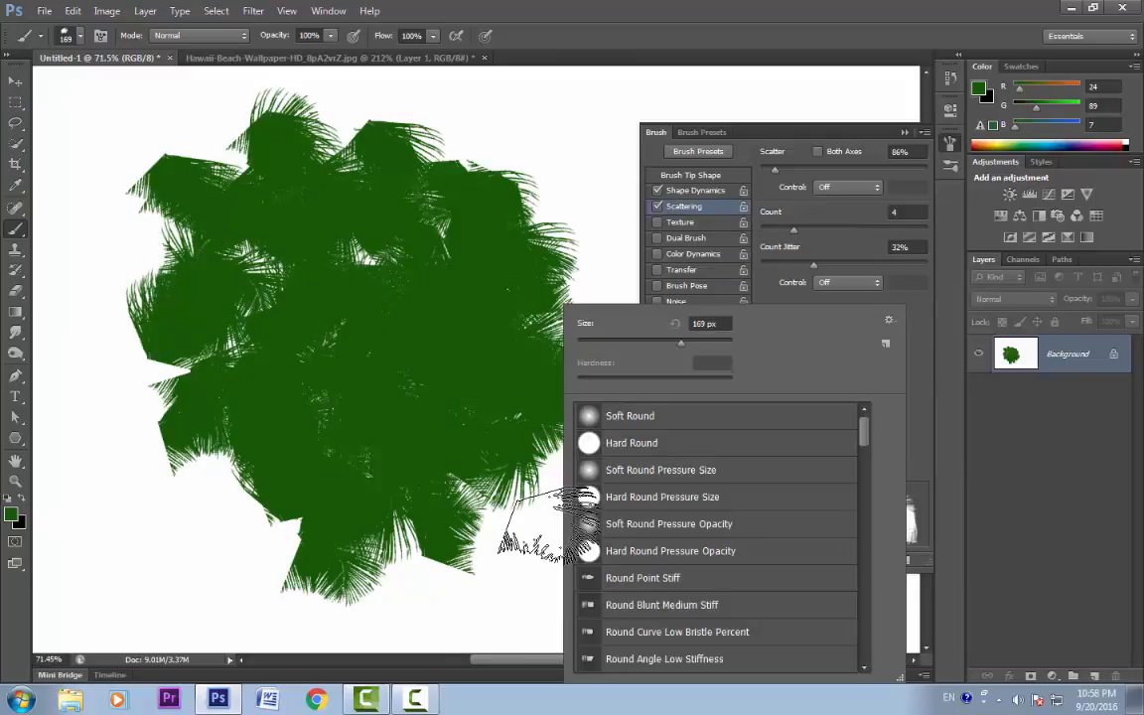
pyautogui.click(890, 322)
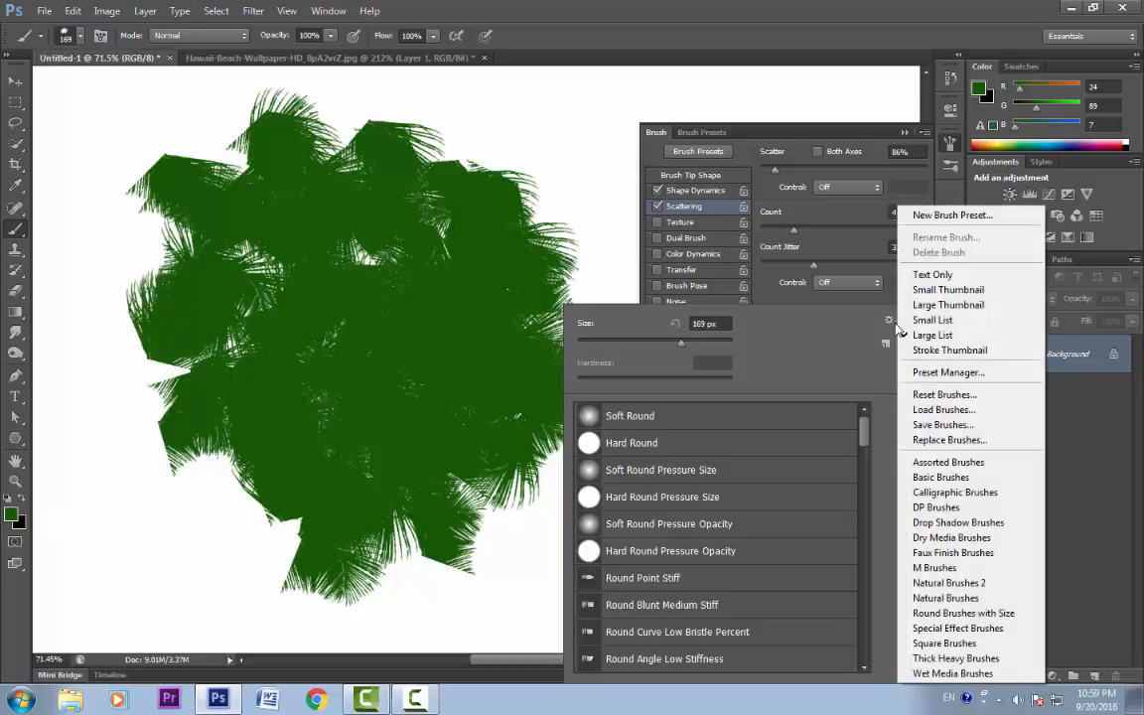
pyautogui.click(933, 216)
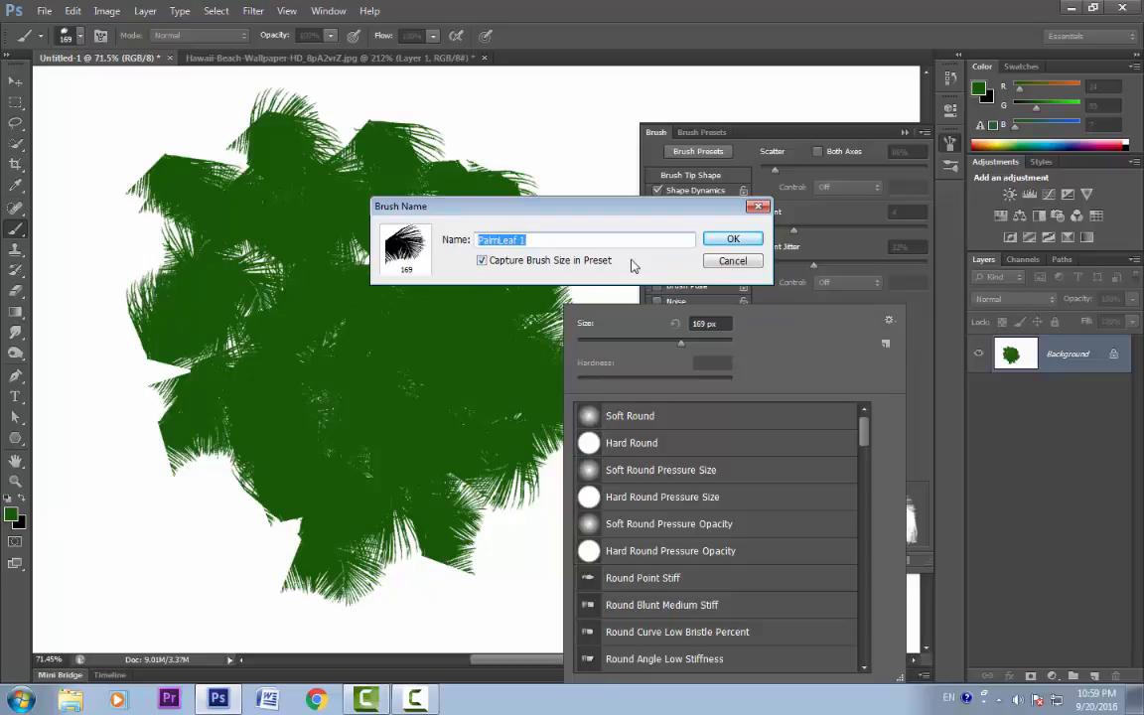
pyautogui.click(722, 237)
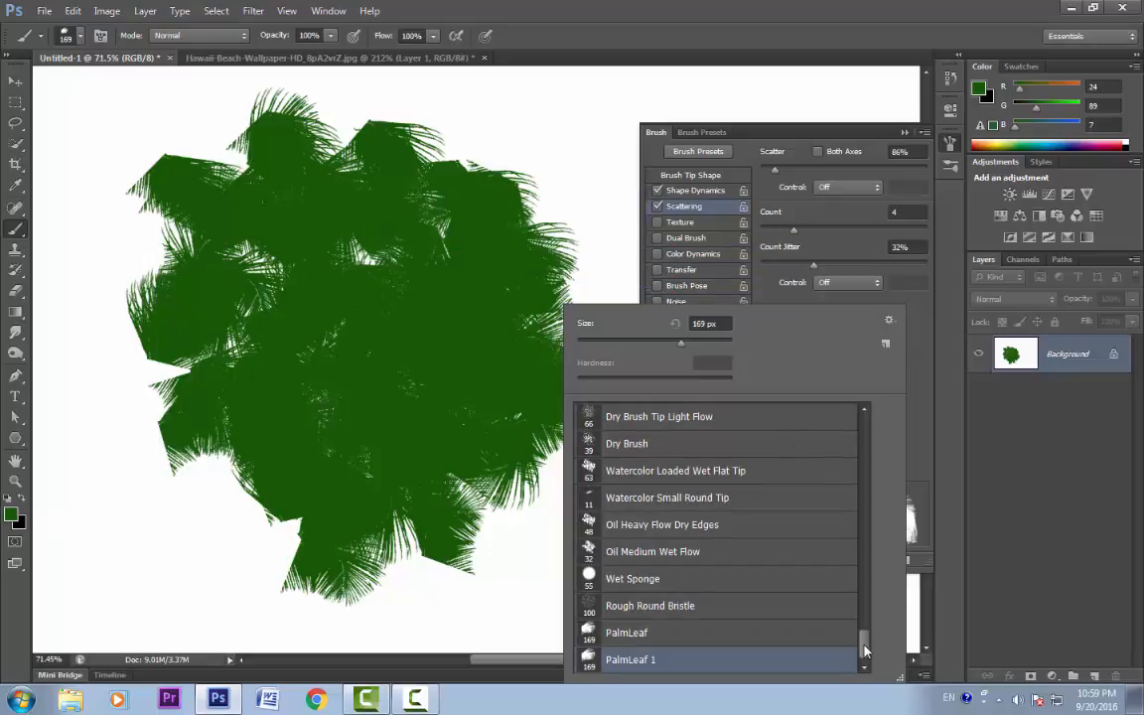
# Step: Compare the settings of the PalmLeaf and PalmLeaf 1 presets by switching between them, ending on PalmLeaf 1
pyautogui.moveTo(864, 650)
pyautogui.mouseDown()
pyautogui.moveTo(866, 504)
pyautogui.moveTo(865, 655)
pyautogui.mouseUp()
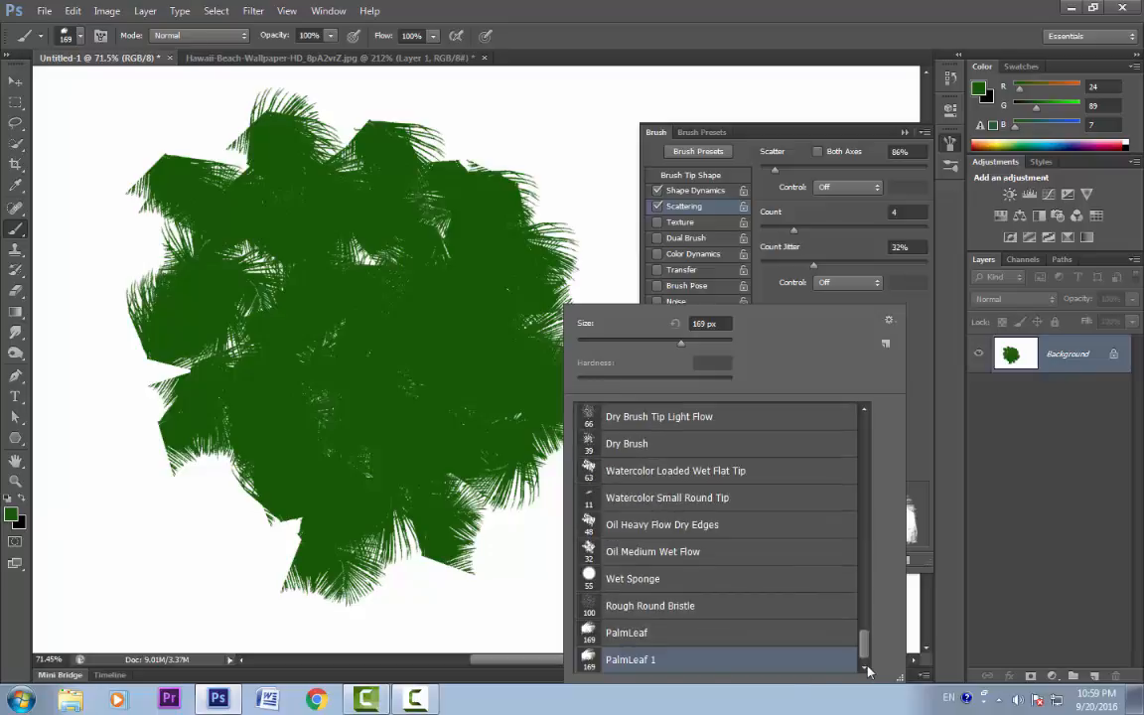
pyautogui.click(622, 636)
pyautogui.click(626, 659)
pyautogui.click(632, 640)
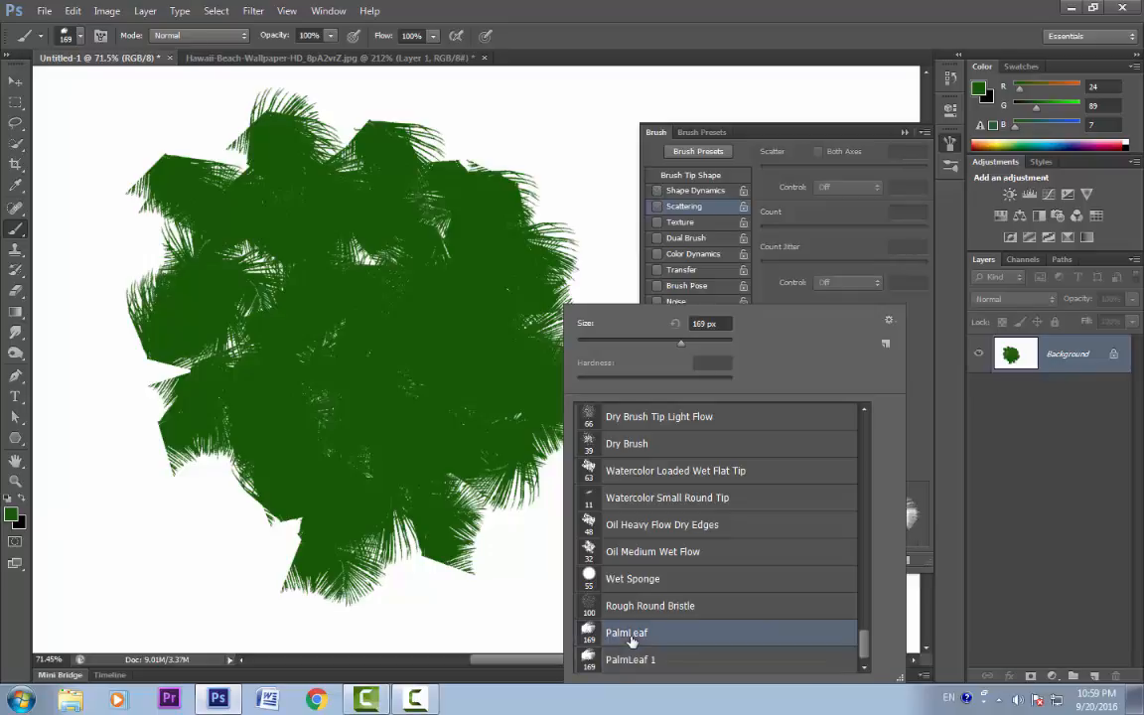
pyautogui.click(623, 663)
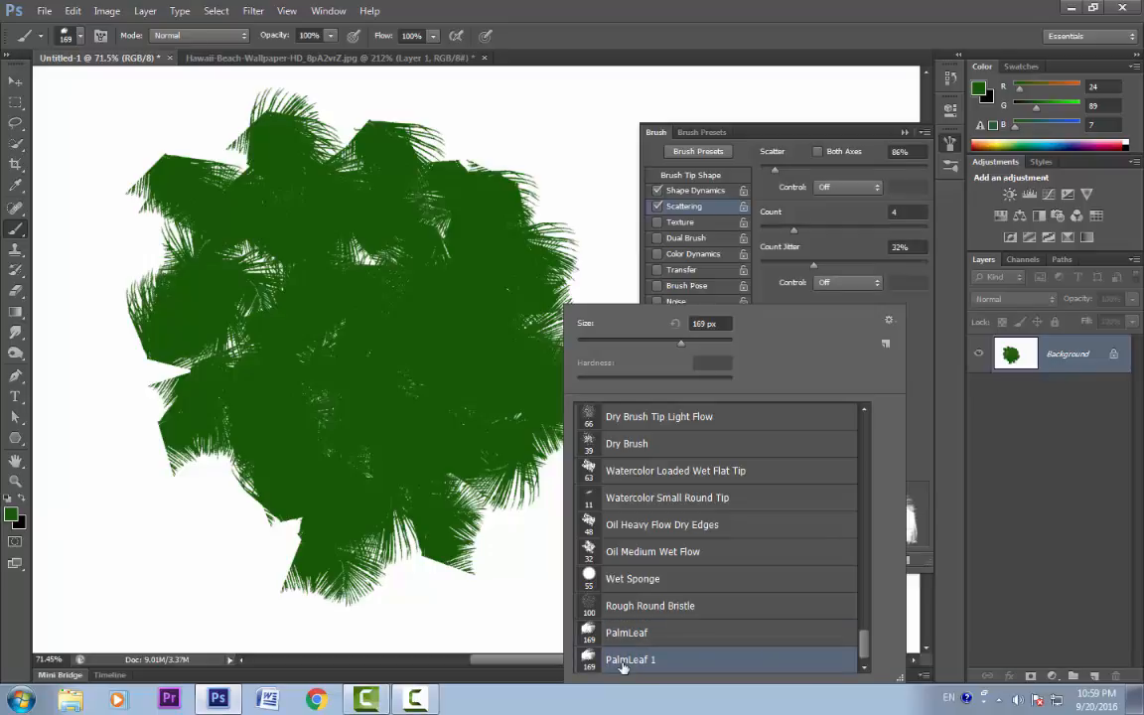